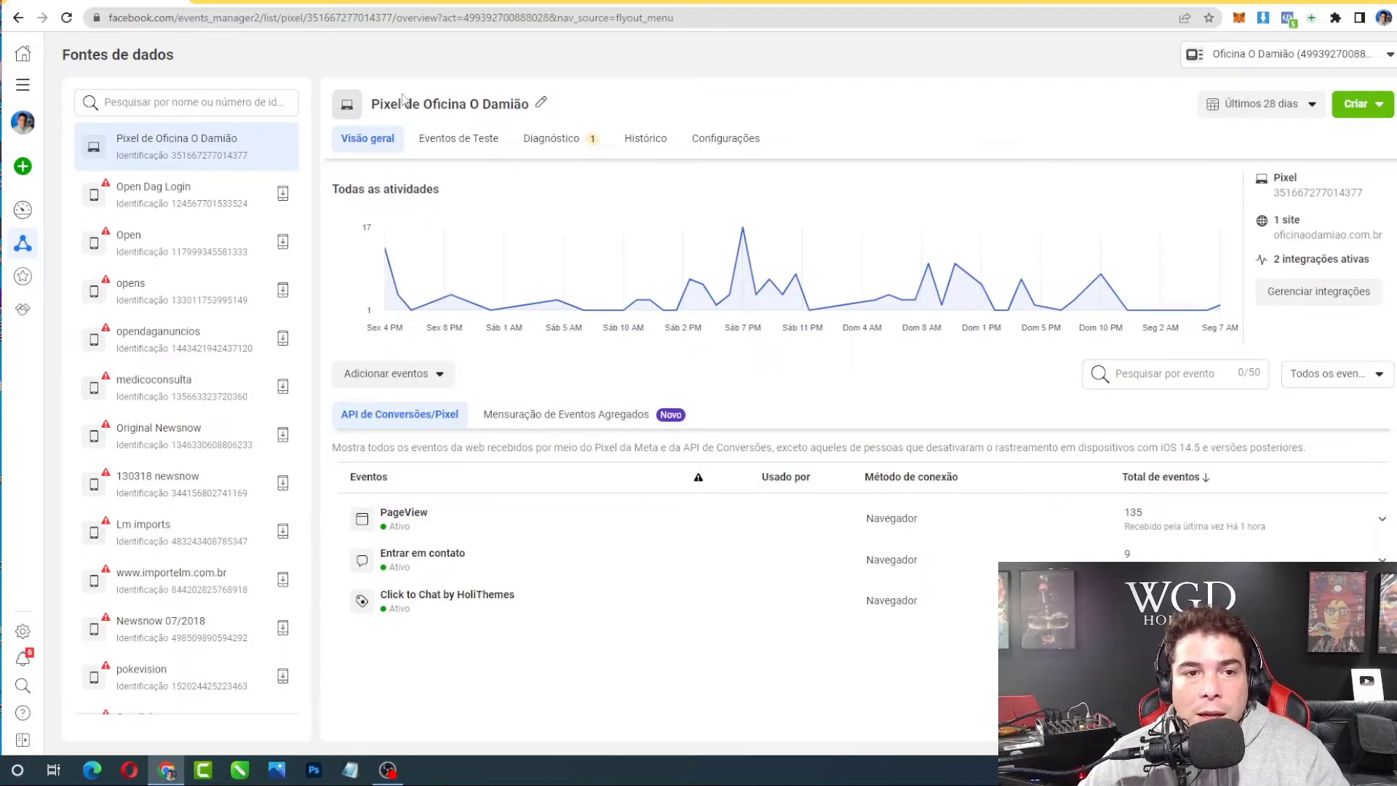
- Return to the Events Manager overview and look through the Gerenciar negócios section of all tools
key("alt+Left")
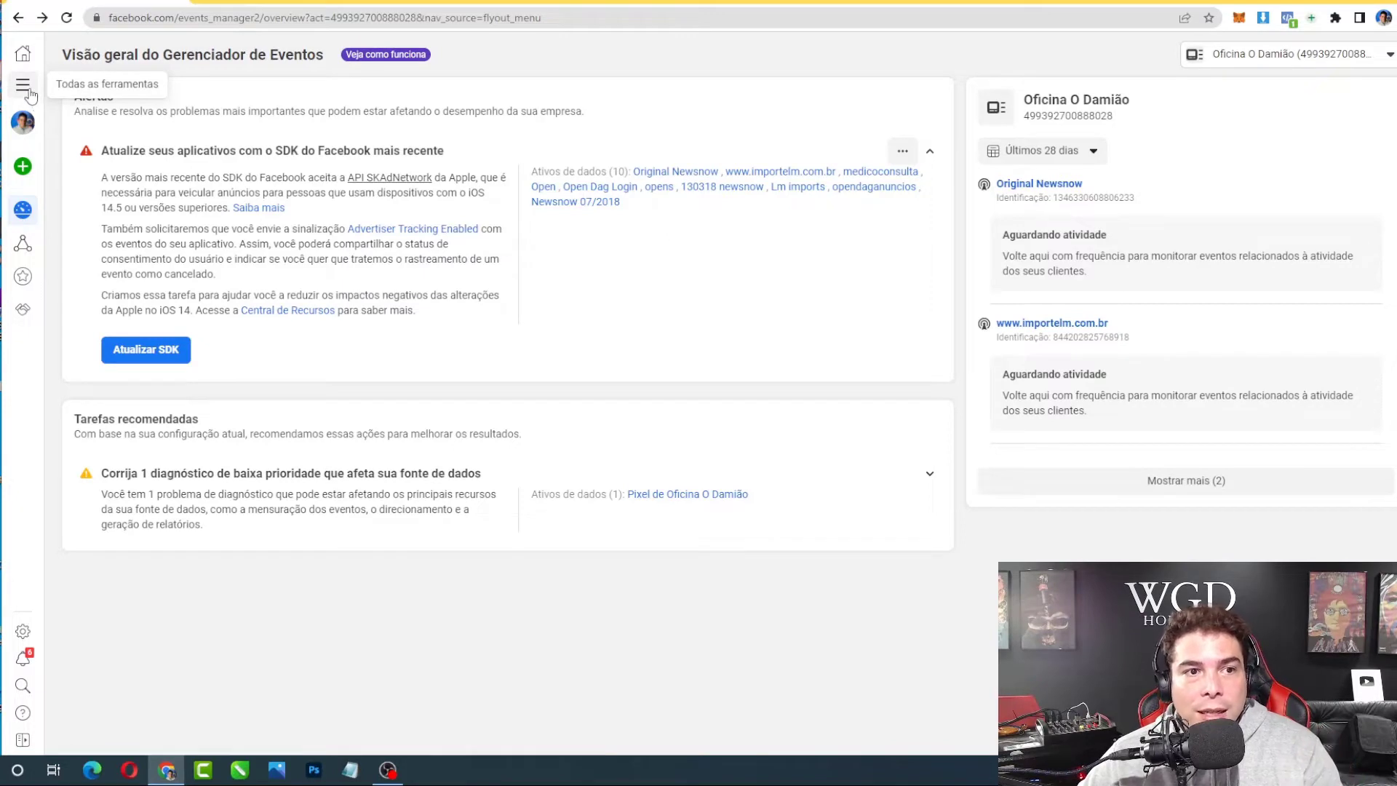
left_click(28, 91)
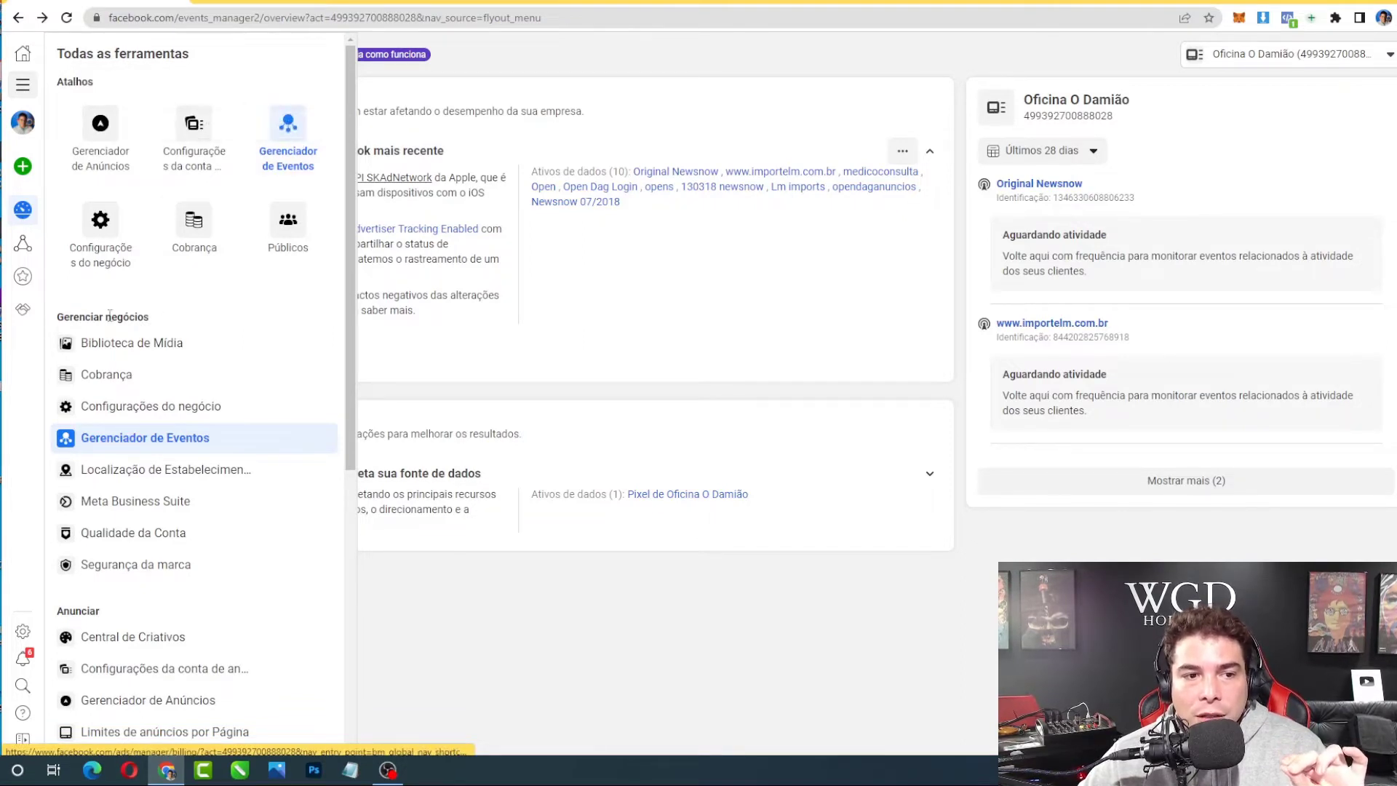
left_click_drag(59, 321, 172, 322)
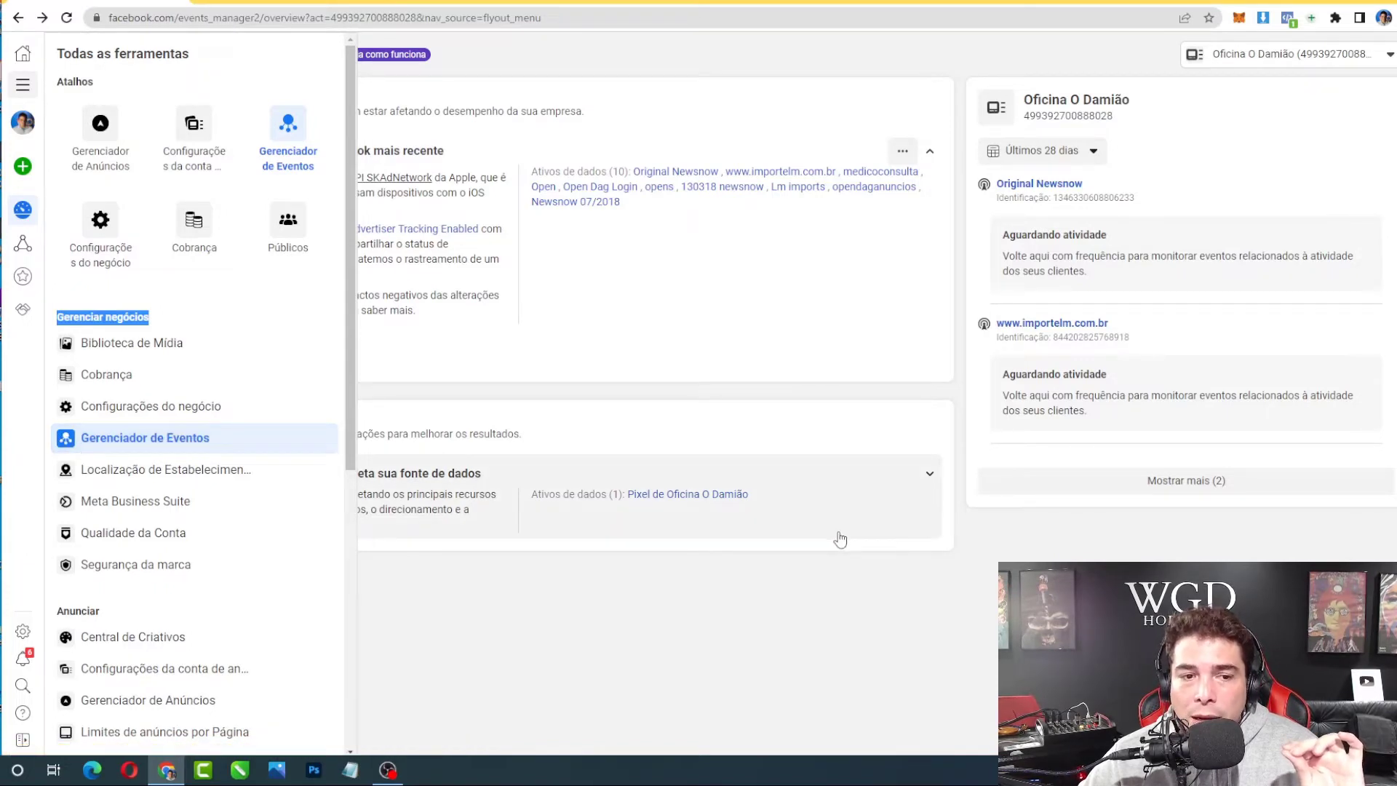
left_click(902, 630)
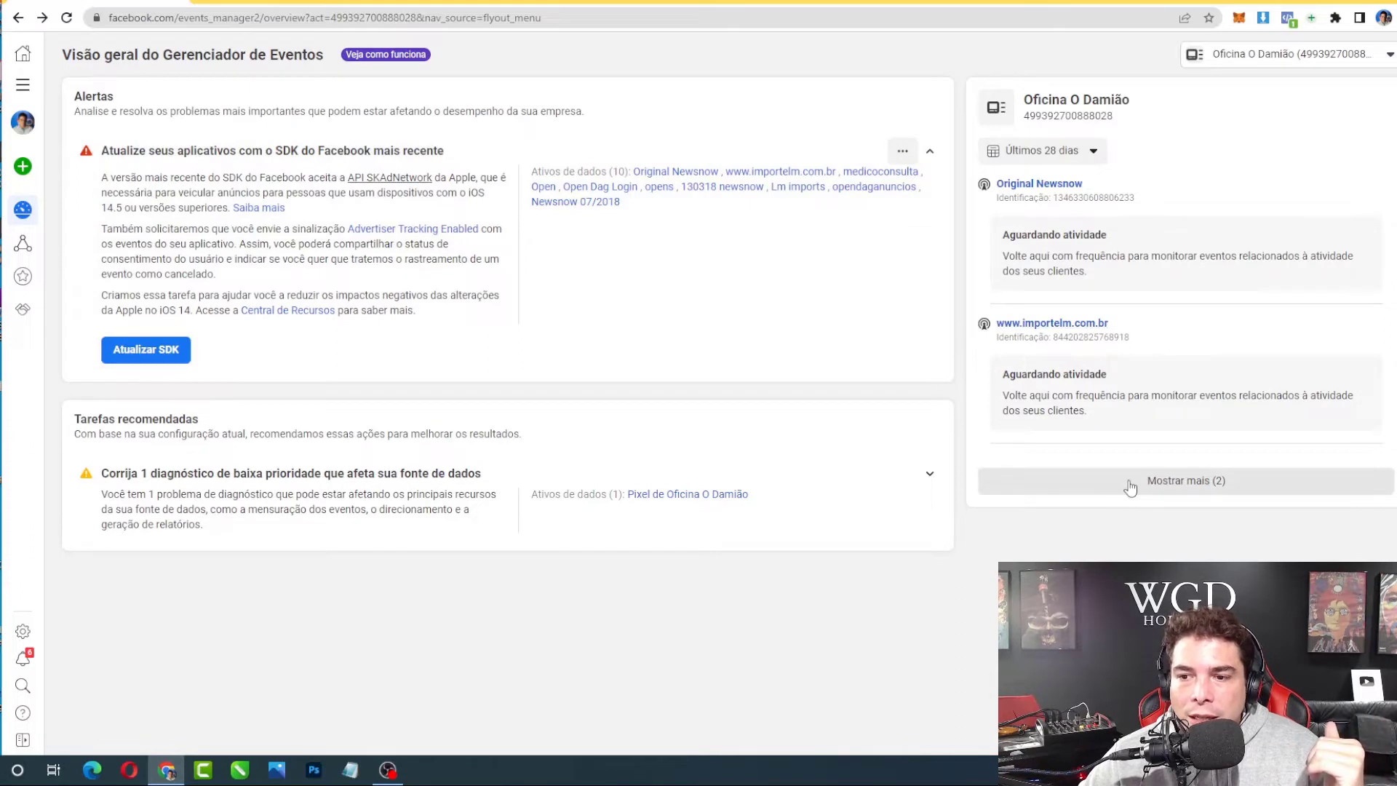
- Expand the list of data sources in the overview and open Pixel de Oficina O Damião
left_click(1168, 492)
scroll(1152, 460, "down", 2)
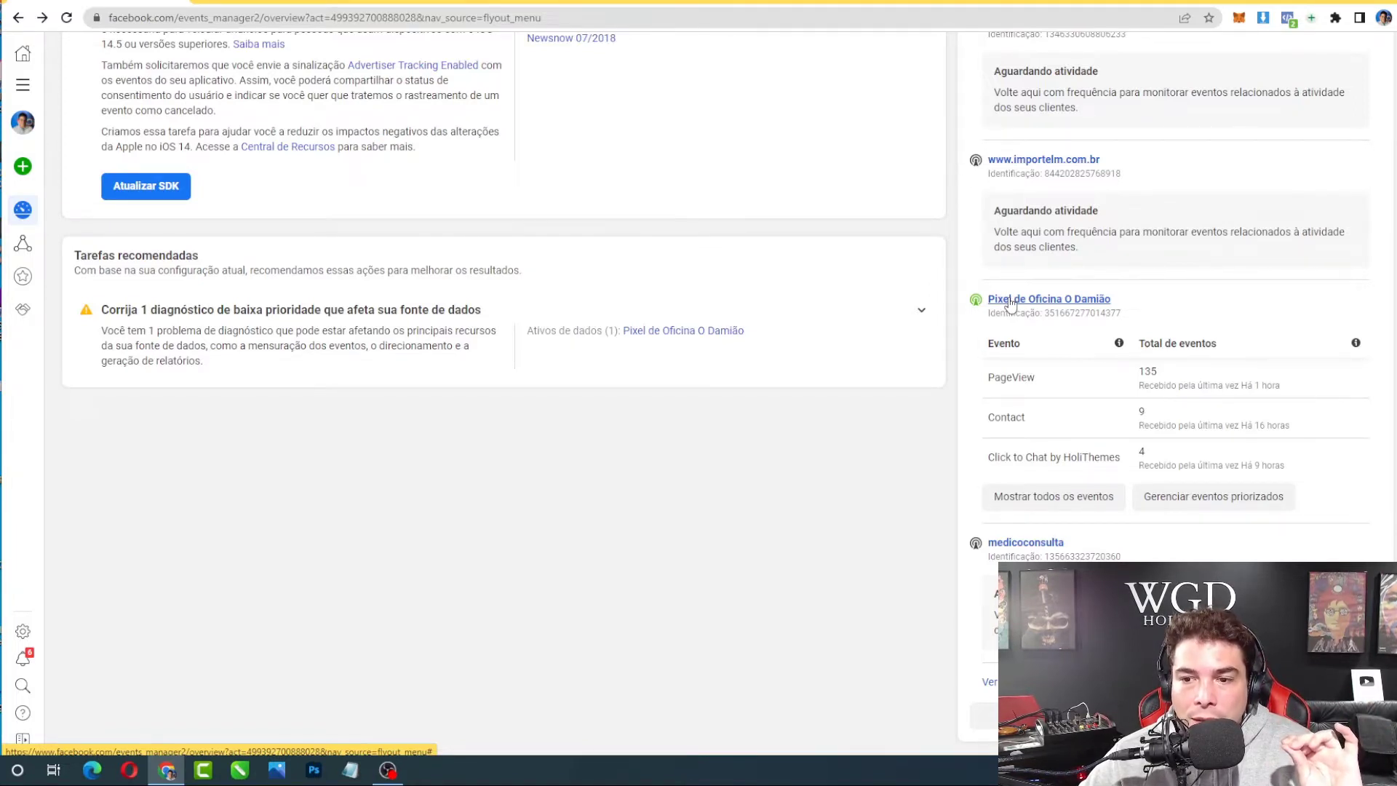
left_click(1010, 303)
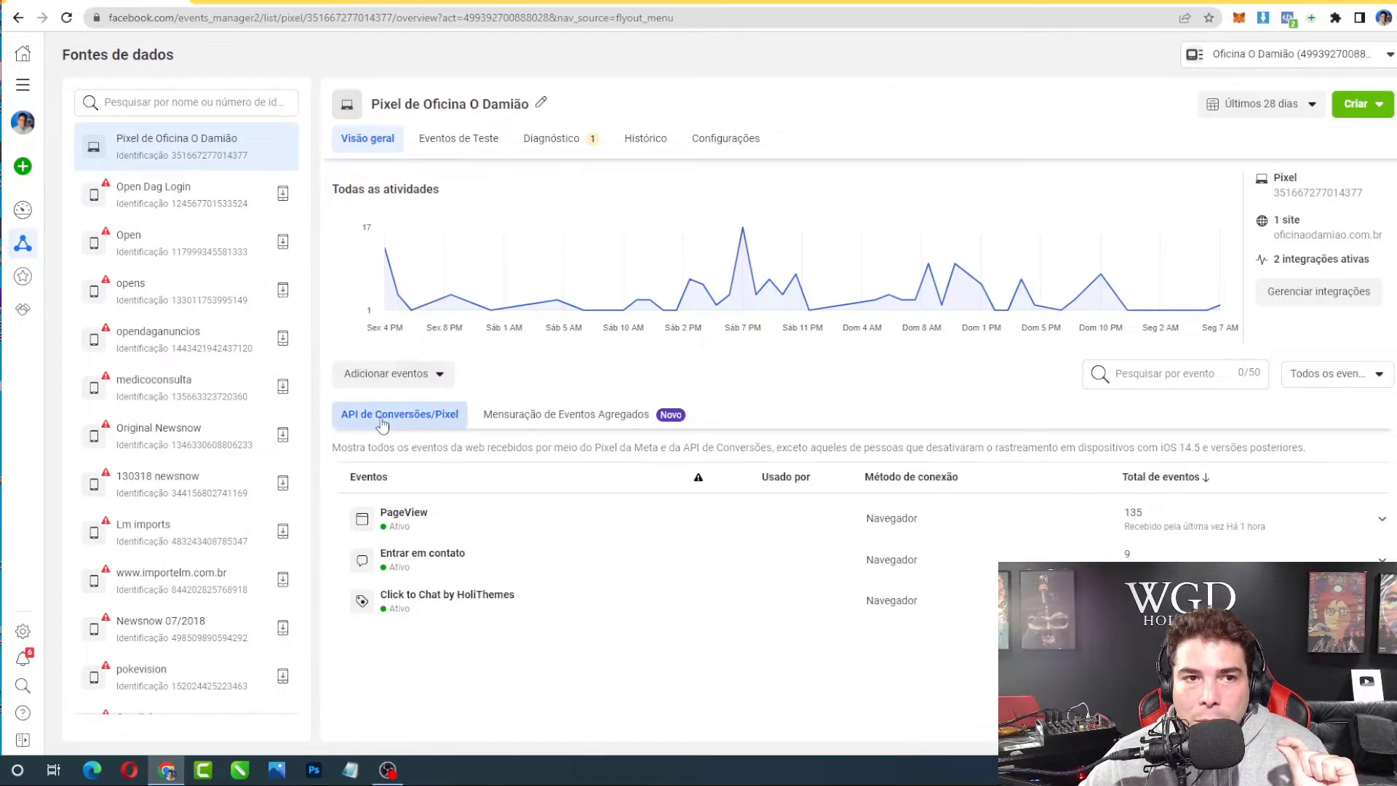
- Switch to Ads Manager and look at the settings of the draft traffic campaign and its ad set
left_click(401, 18)
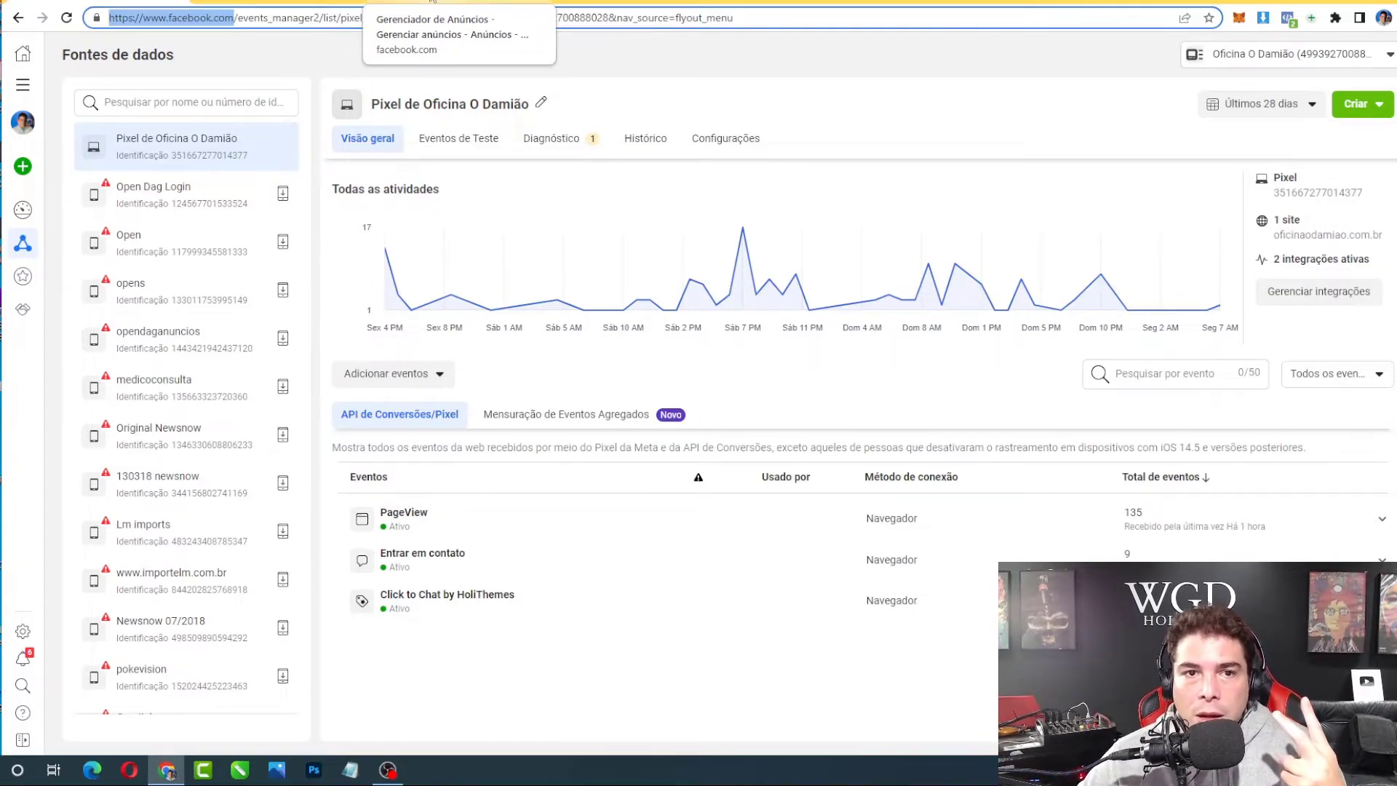
left_click(433, 2)
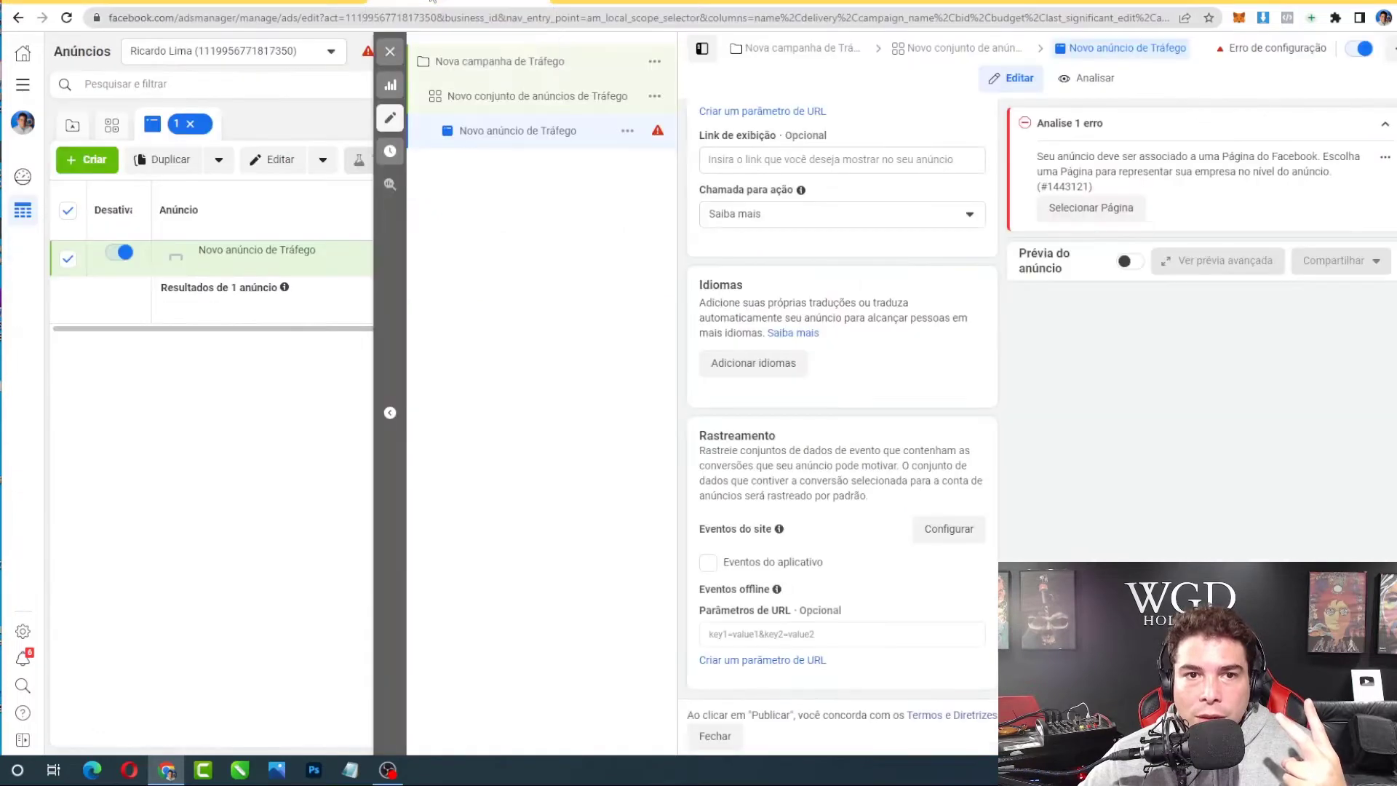
left_click(474, 71)
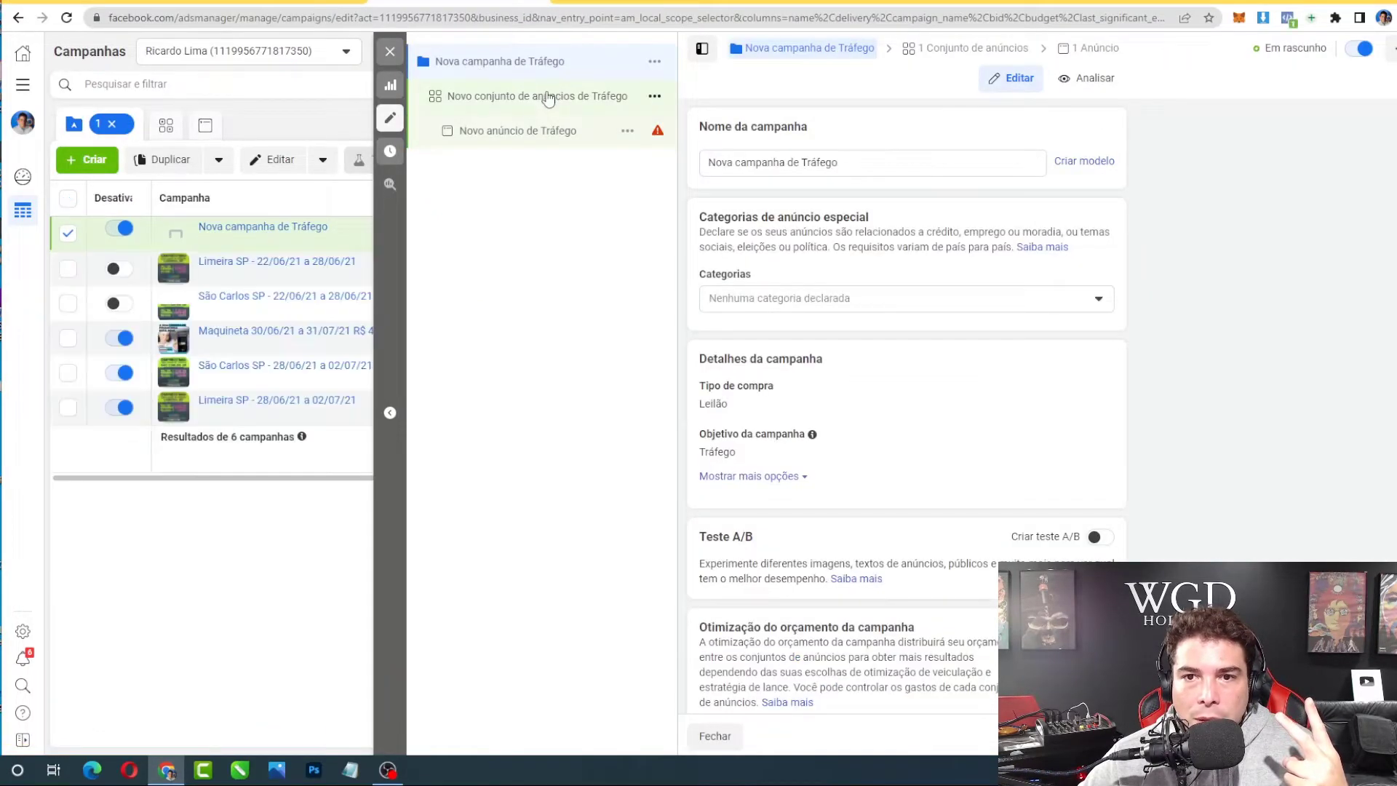
left_click(549, 100)
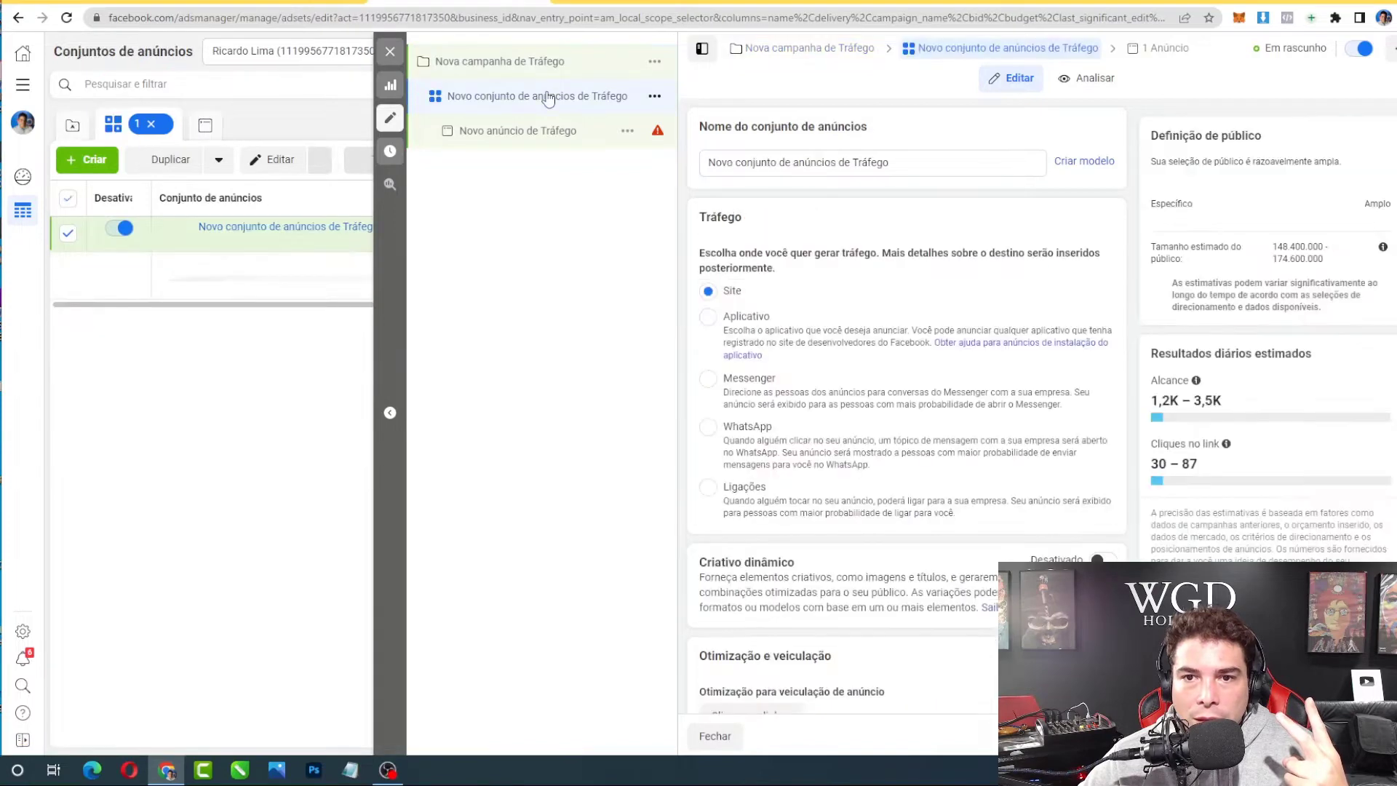
- Open the Novo anúncio de Tráfego ad and start configuring website events in its Rastreamento section
left_click(527, 132)
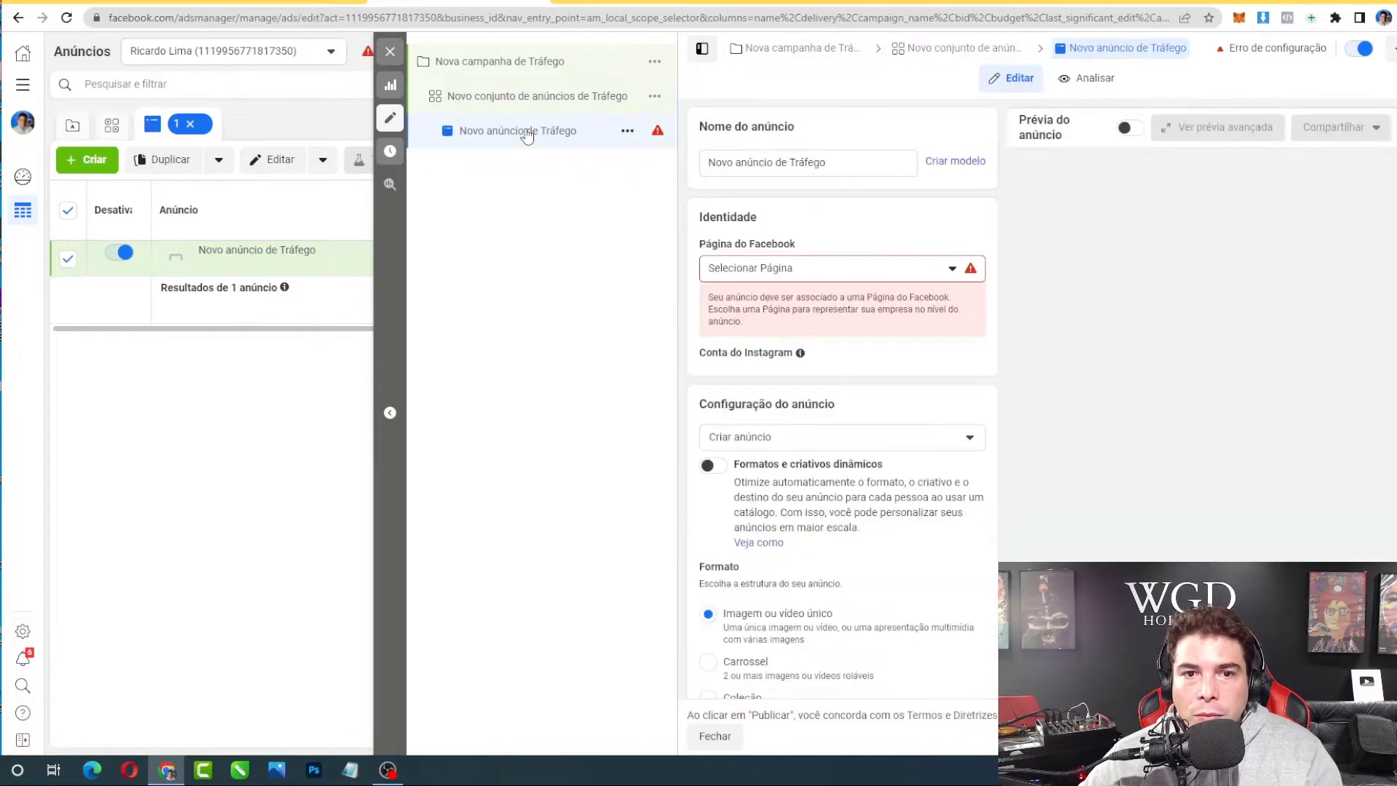
scroll(892, 310, "down", 15)
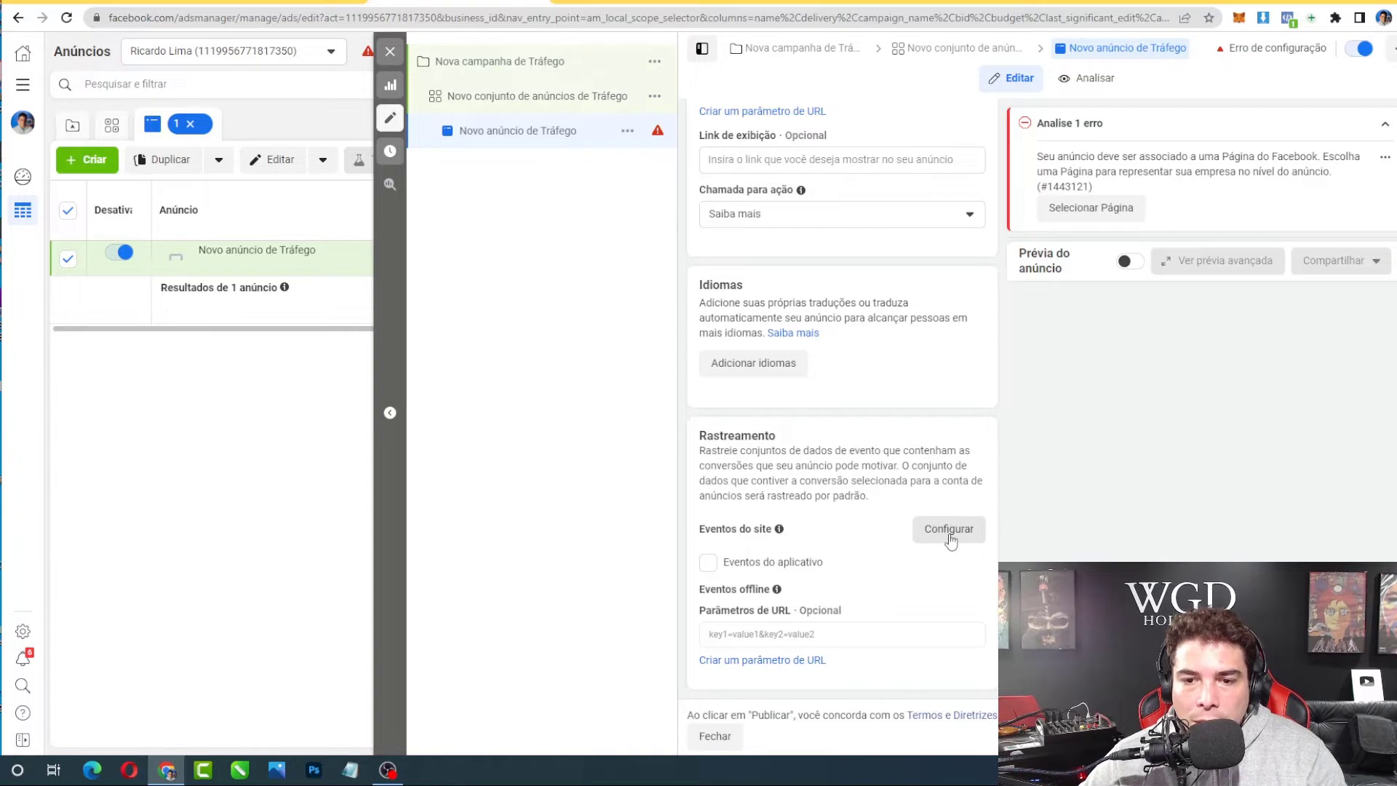
left_click_drag(703, 435, 799, 445)
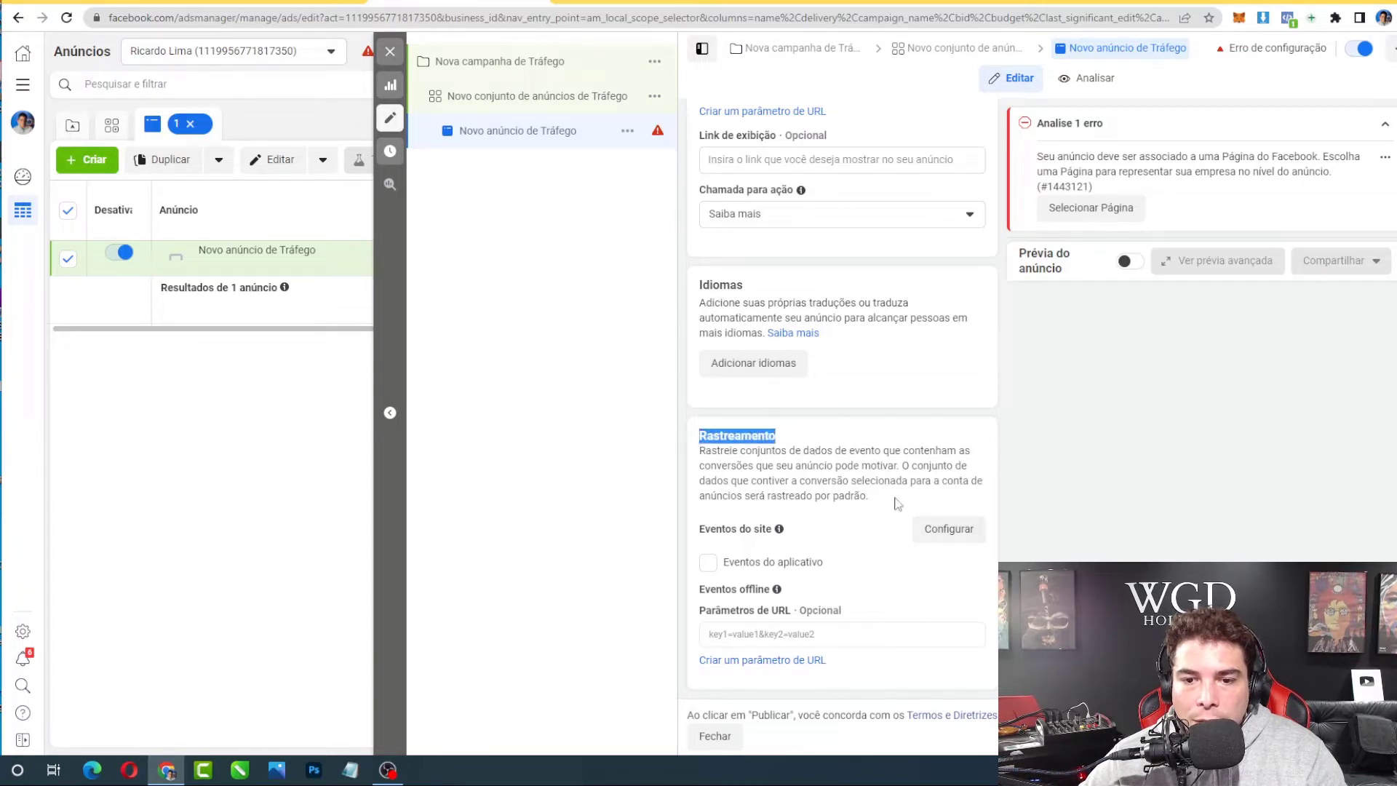
left_click(938, 538)
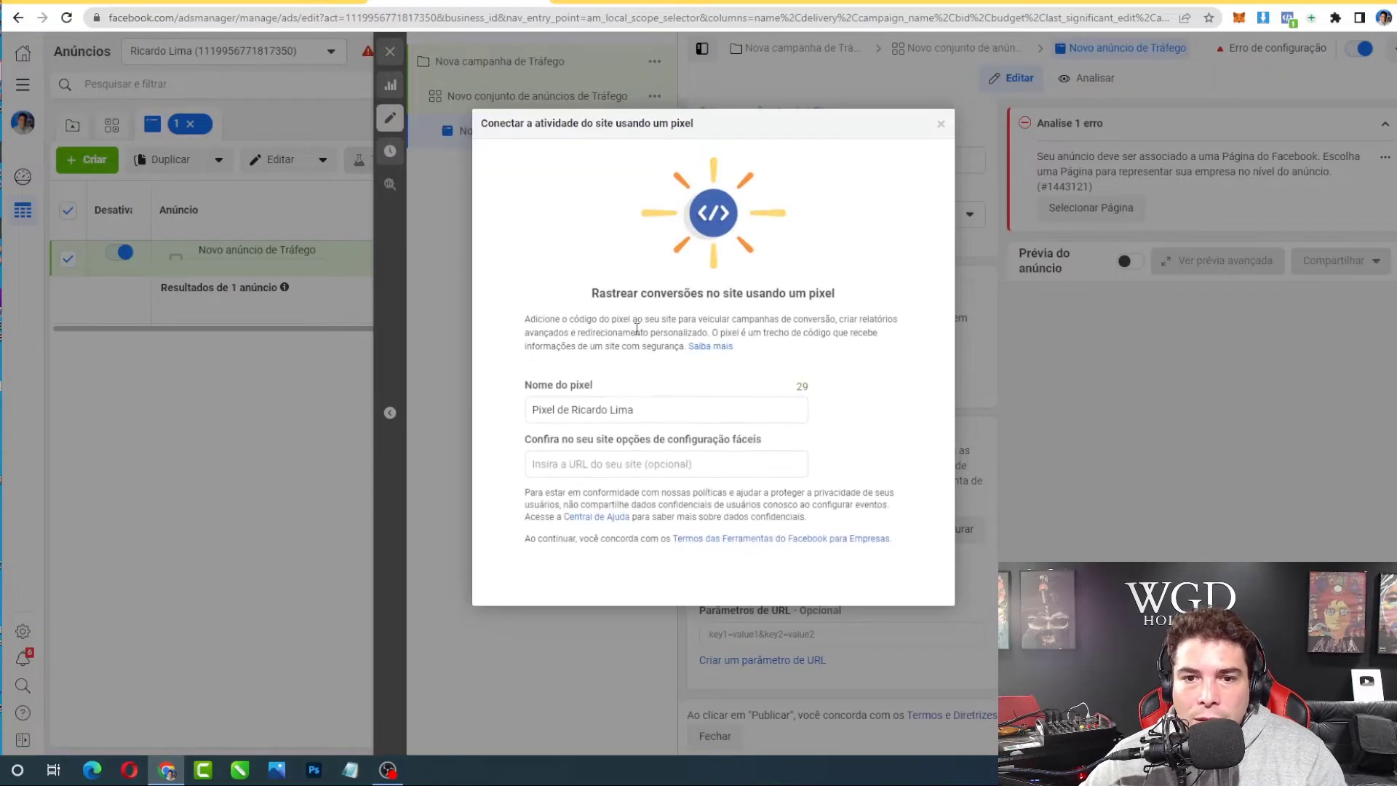
left_click_drag(656, 409, 575, 407)
left_click(612, 460)
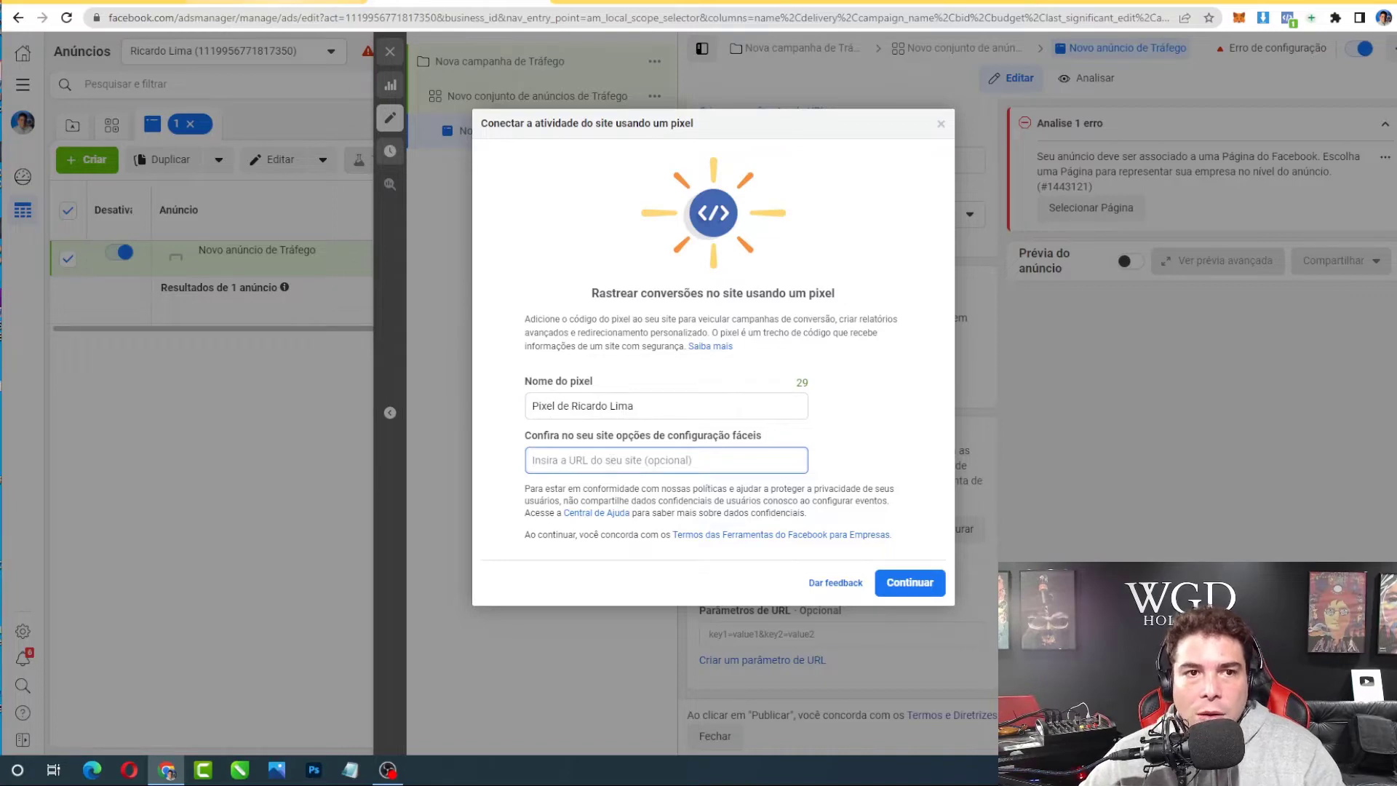
left_click(275, 2)
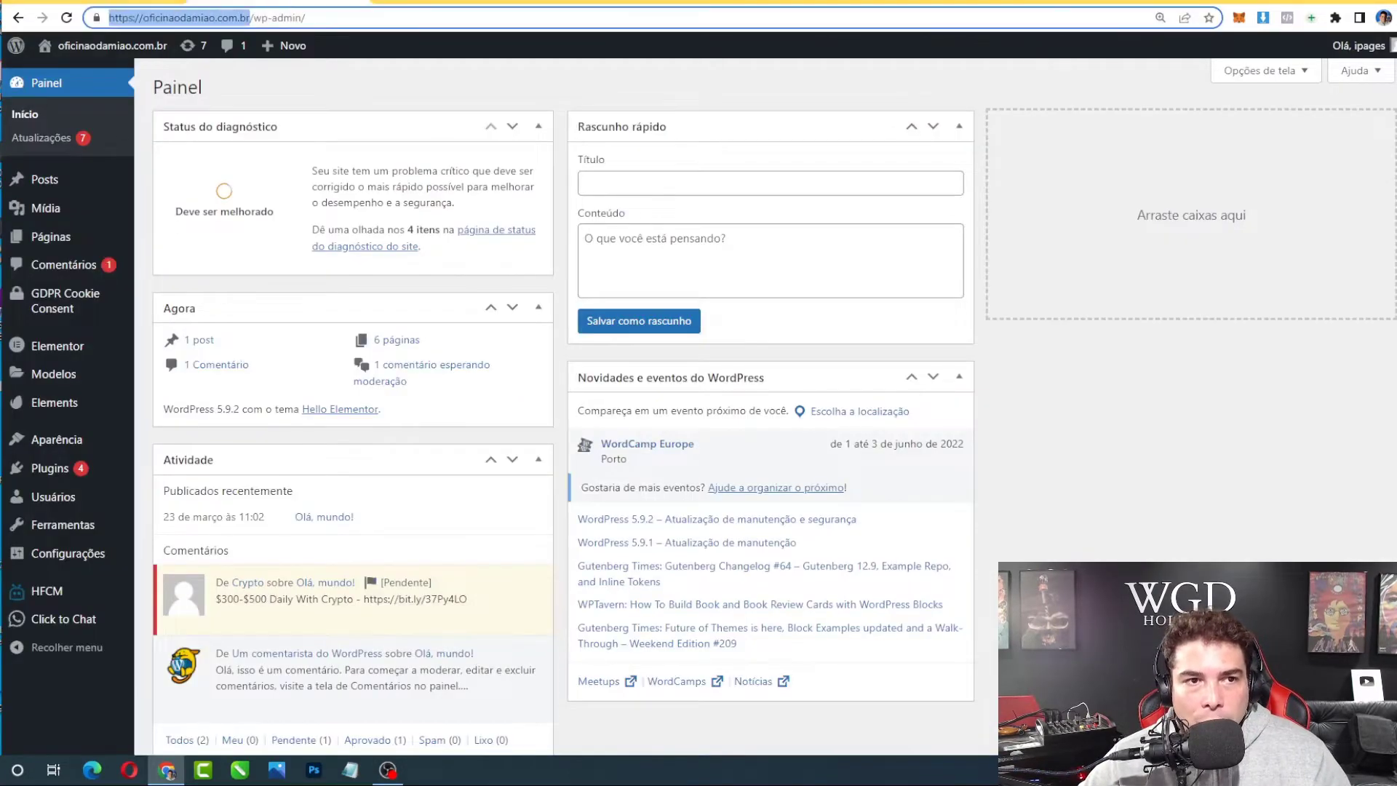
key("ctrl+c")
key("ctrl+Tab")
key("ctrl+v")
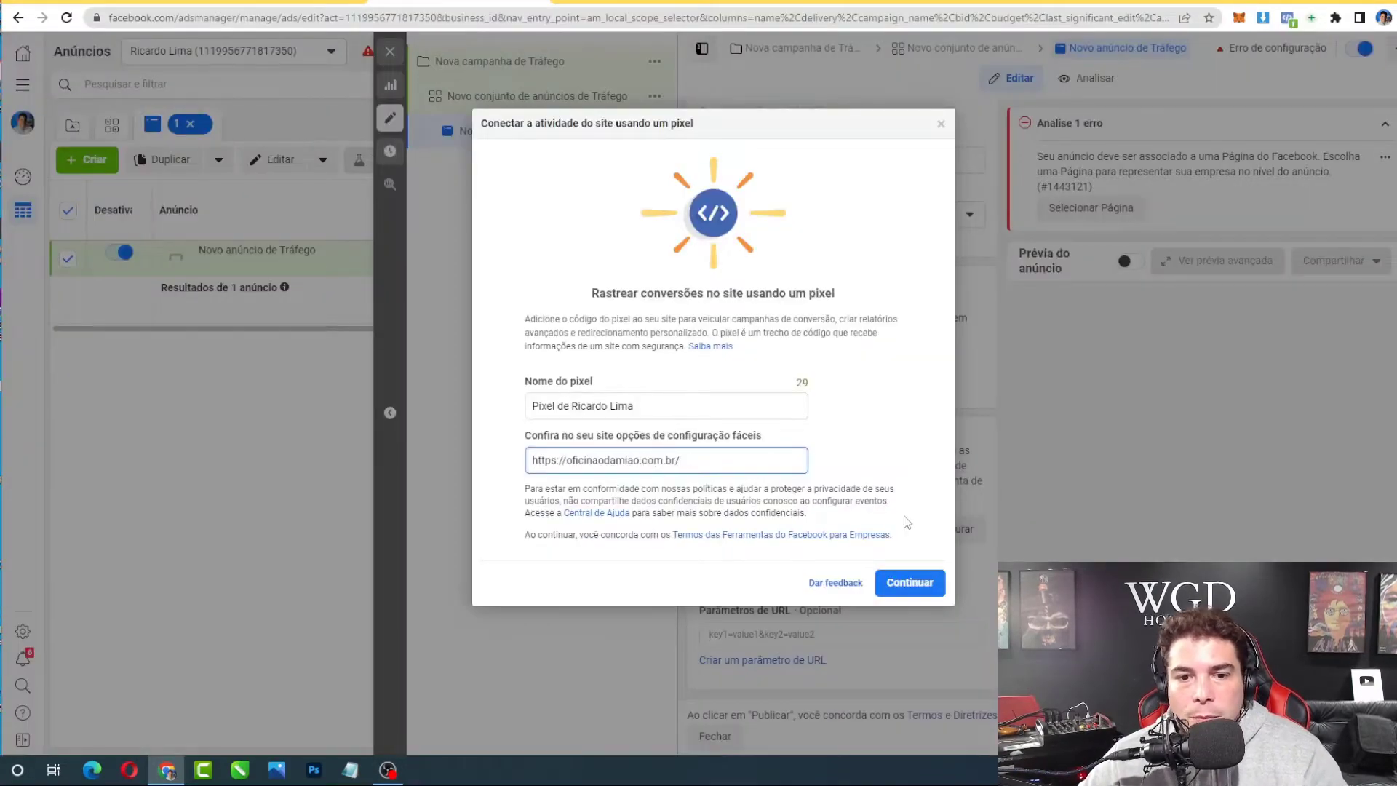
left_click(920, 586)
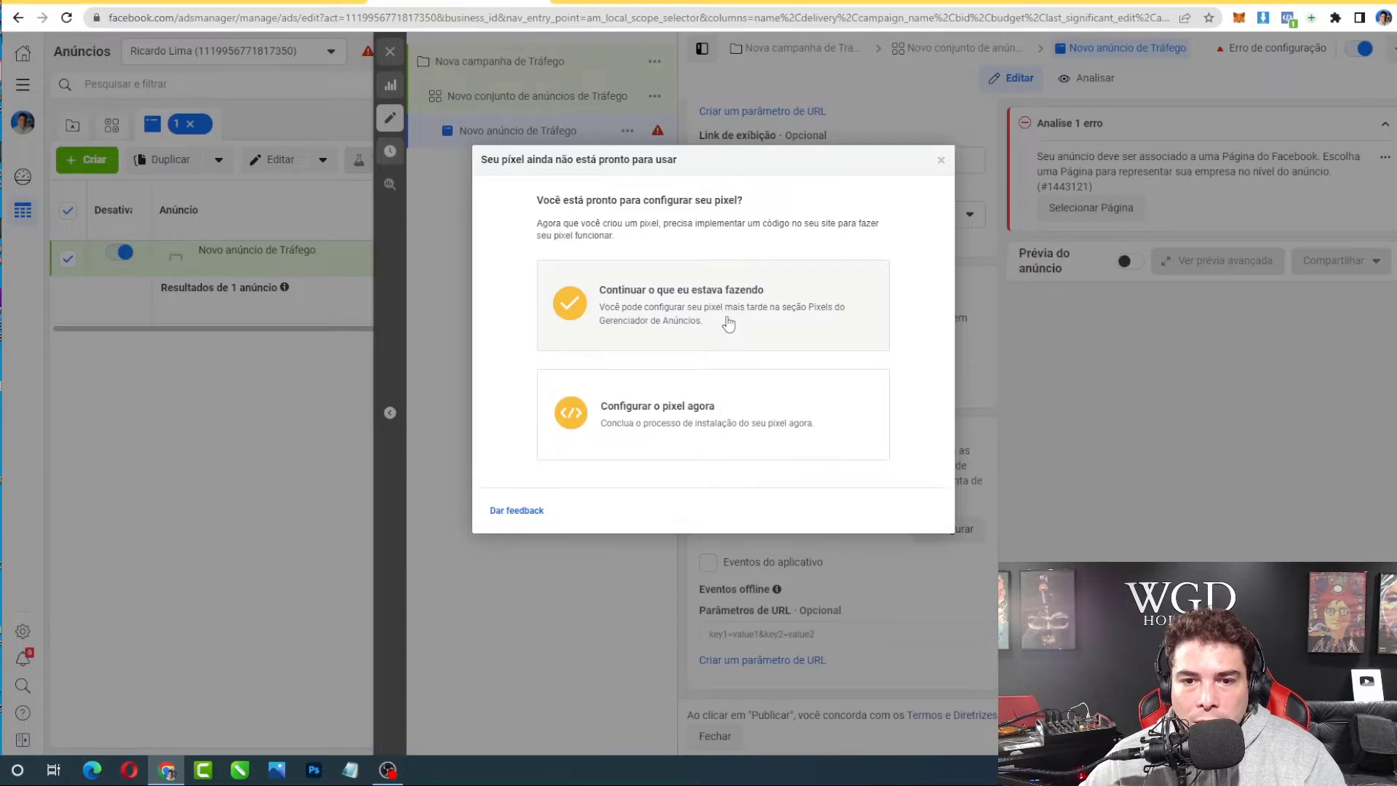
- Choose to configure the pixel now by manually adding its code to the site
left_click(658, 427)
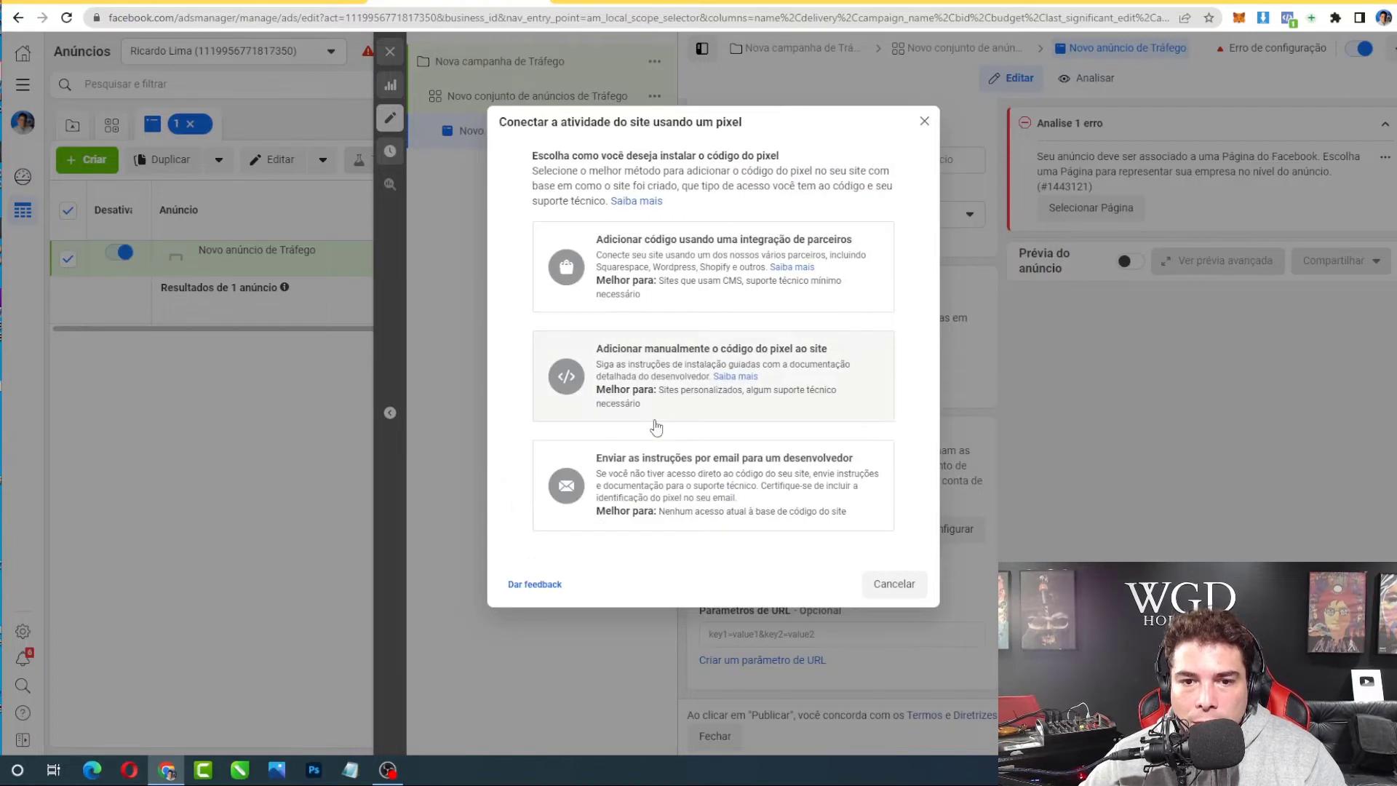
left_click(632, 378)
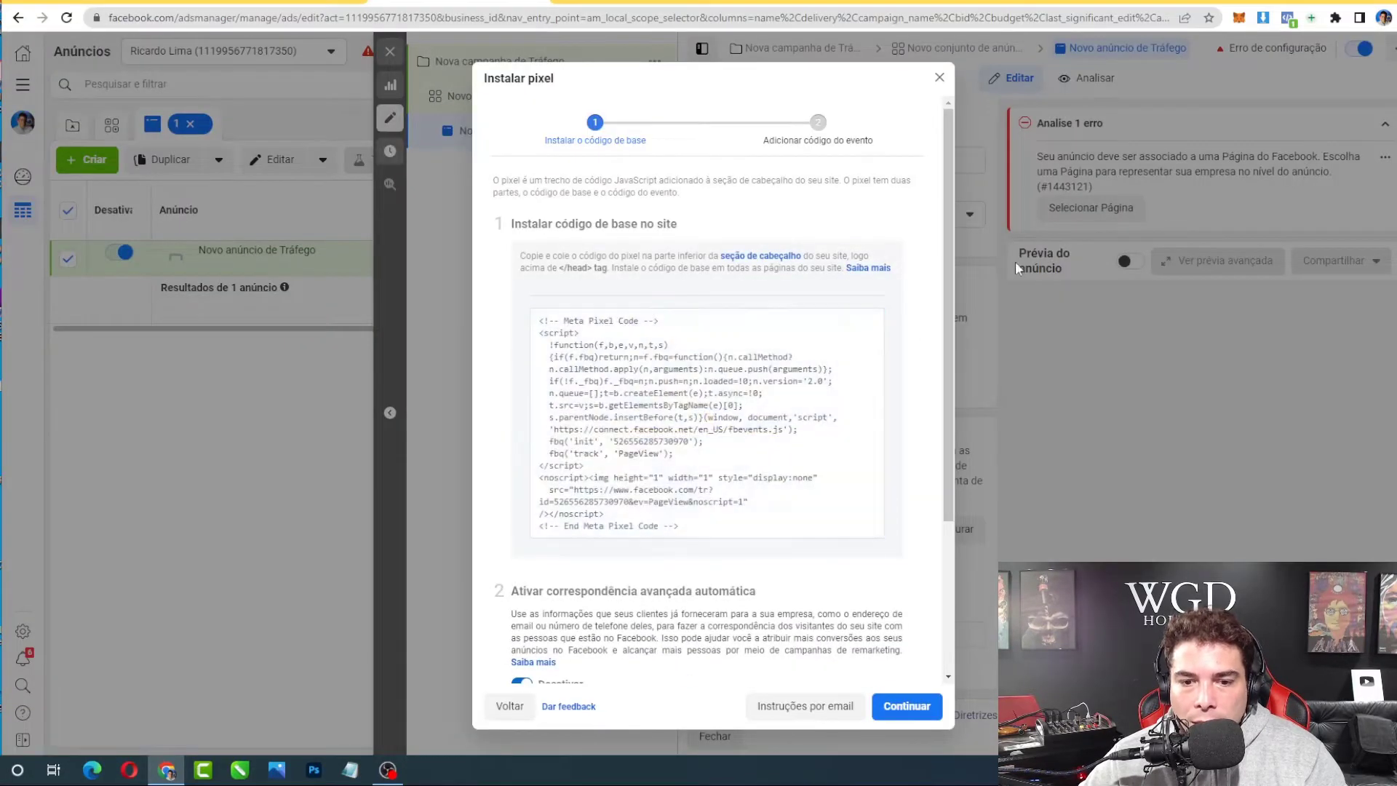
scroll(918, 254, "down", 3)
scroll(918, 255, "up", 3)
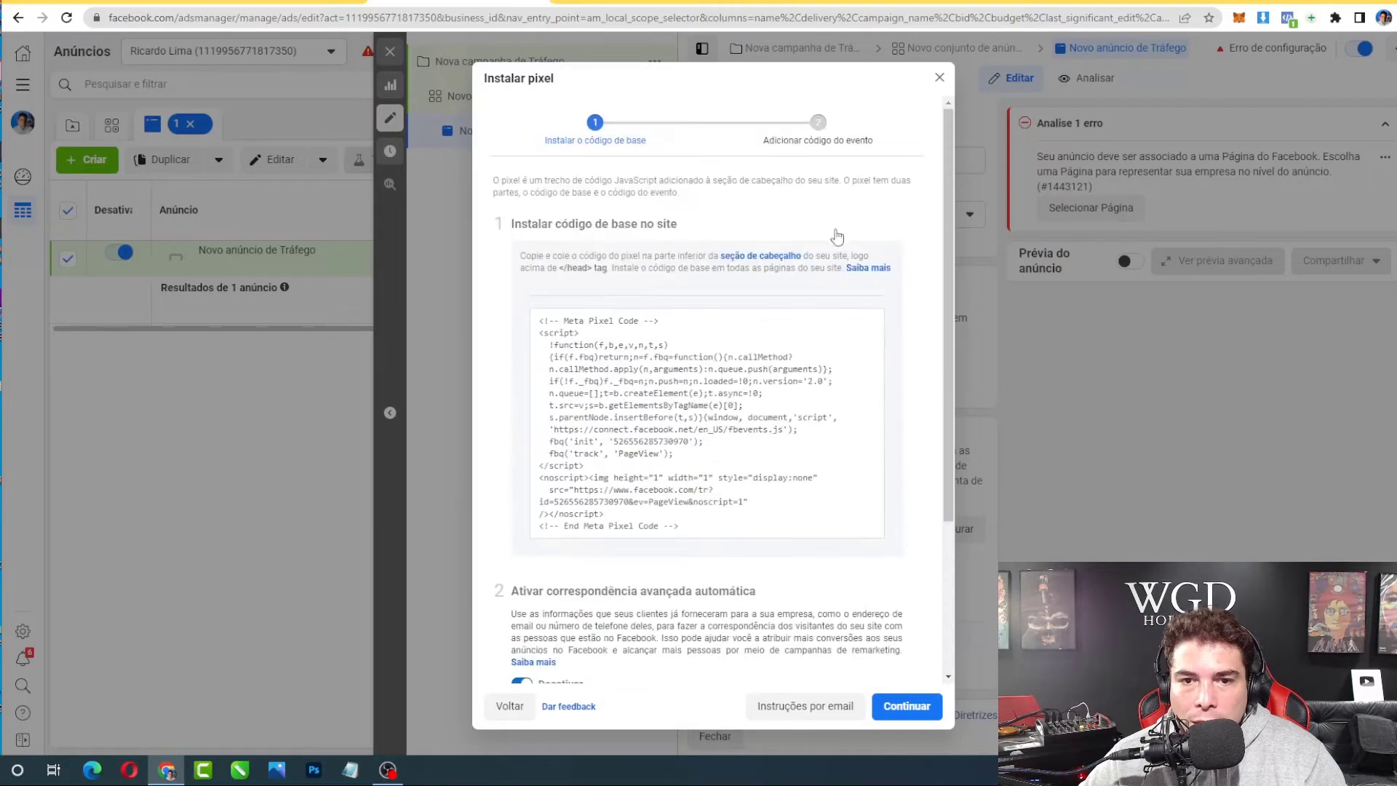
- Copy the pixel code from the Instalar código de base no site section
left_click_drag(512, 225, 715, 228)
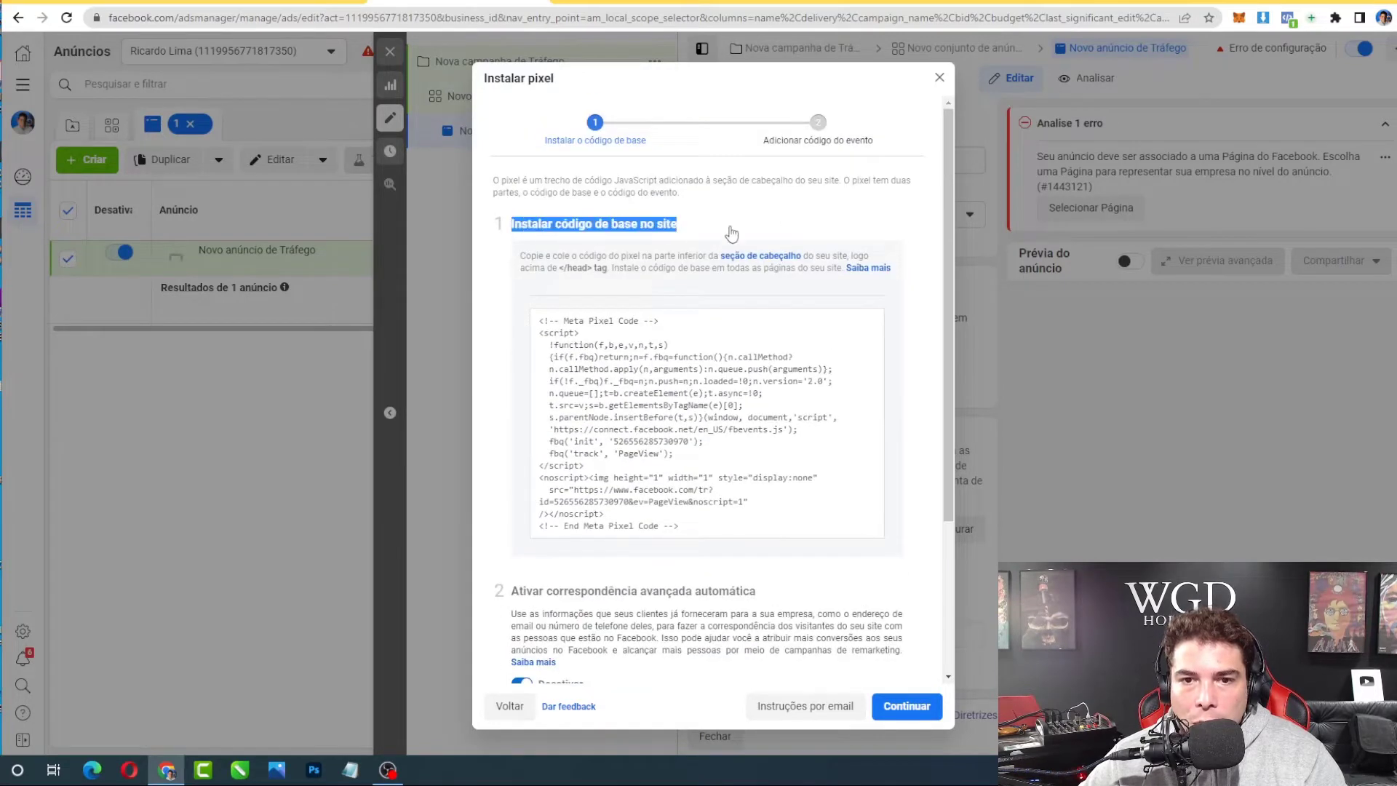
scroll(649, 233, "down", 1)
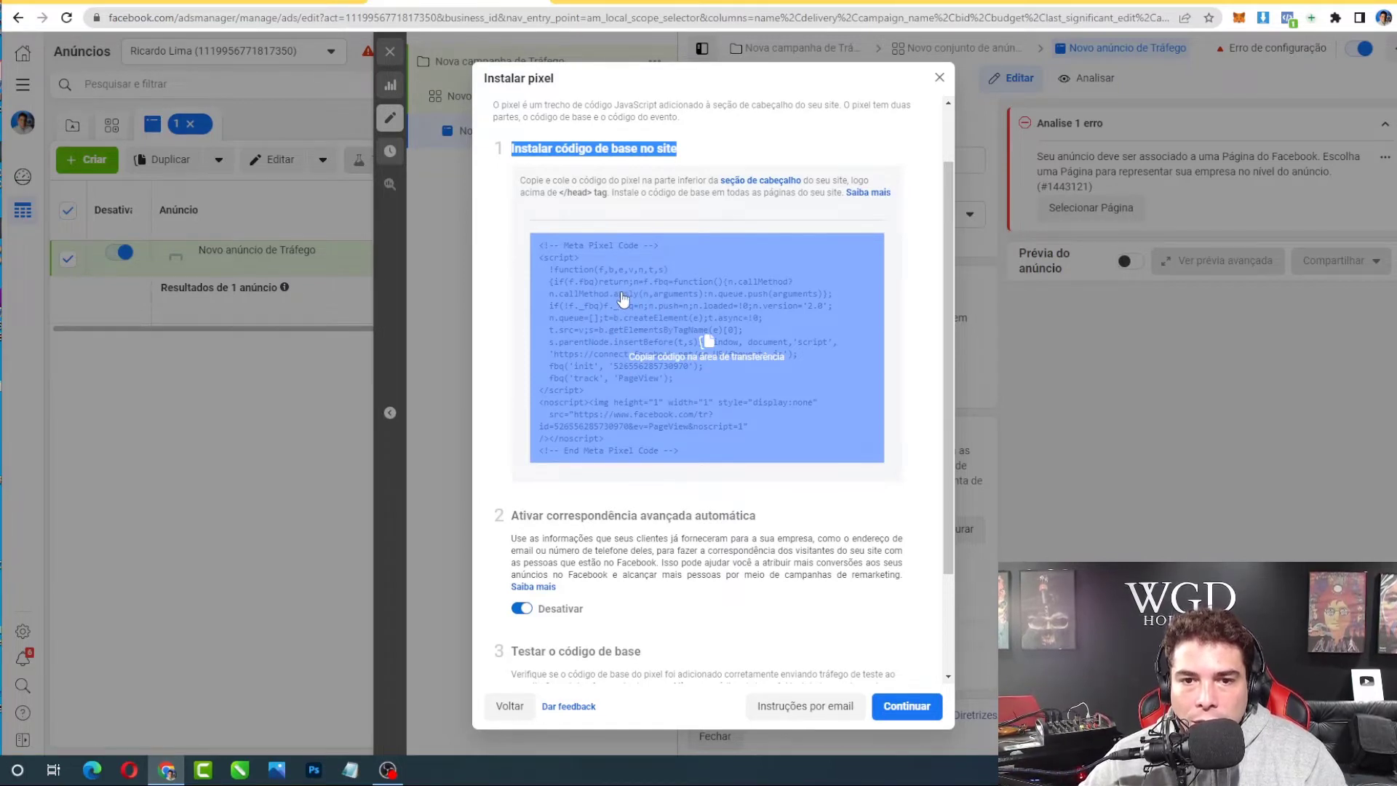
left_click(642, 323)
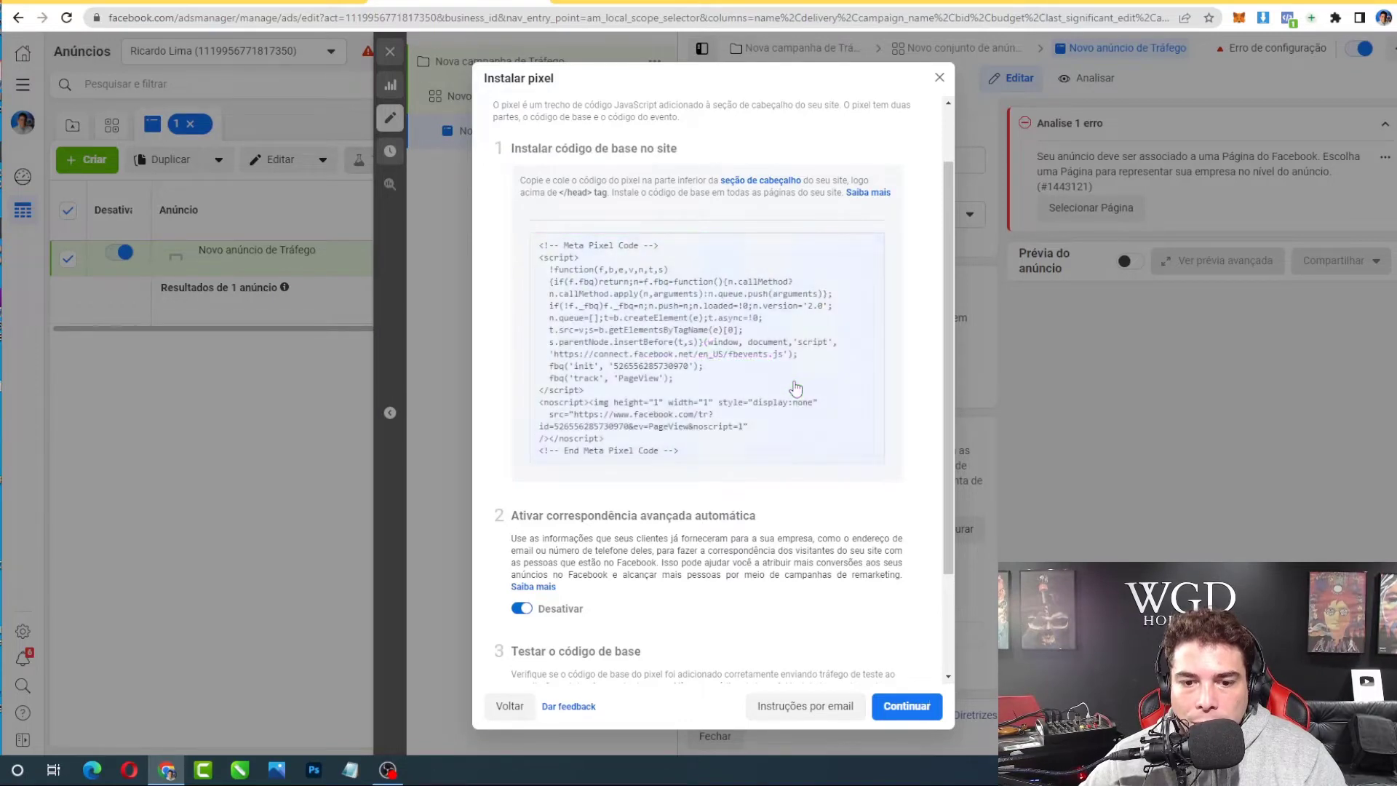
- Read the instructions on placing the base code just above the </head> tag on all site pages
scroll(794, 382, "down", 2)
scroll(788, 371, "up", 3)
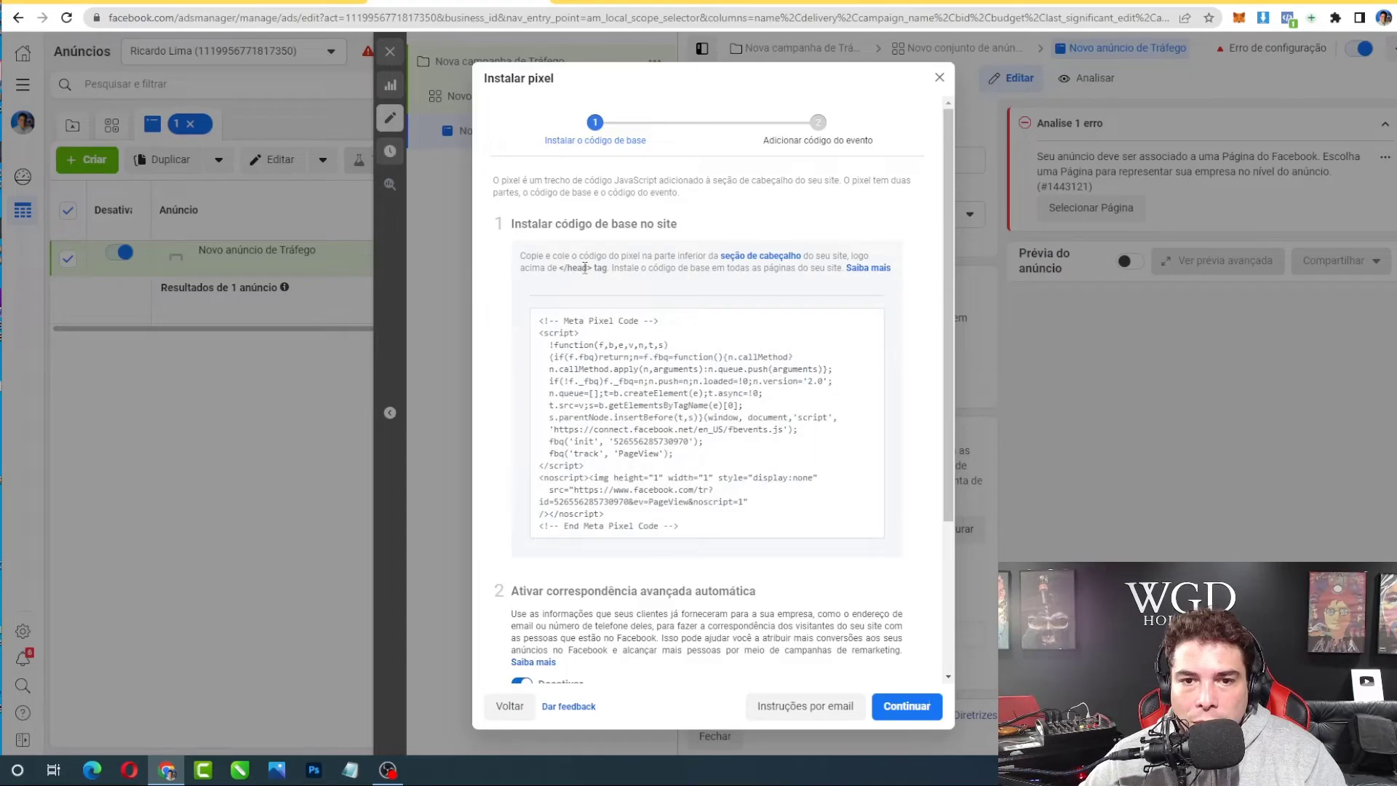
left_click_drag(582, 271, 561, 268)
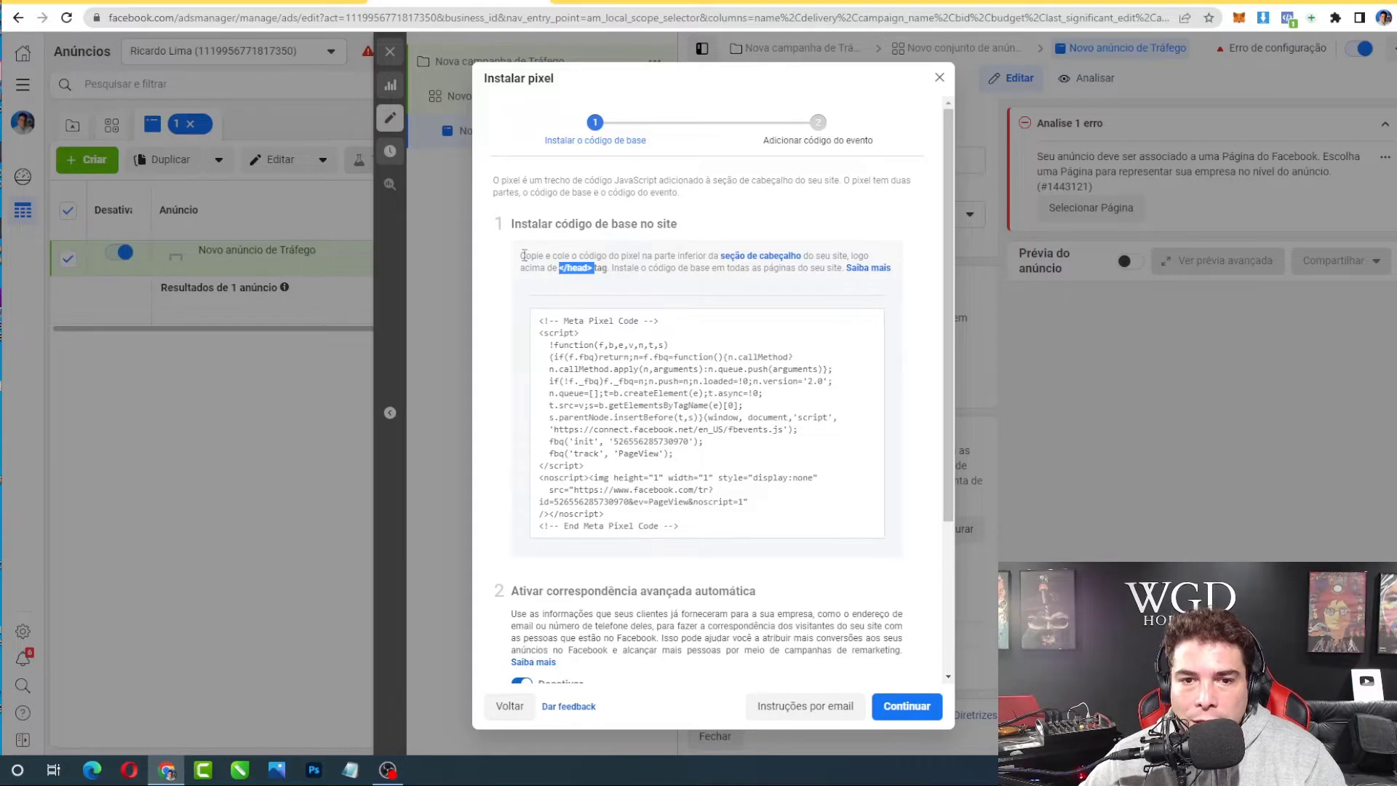
left_click_drag(521, 256, 889, 269)
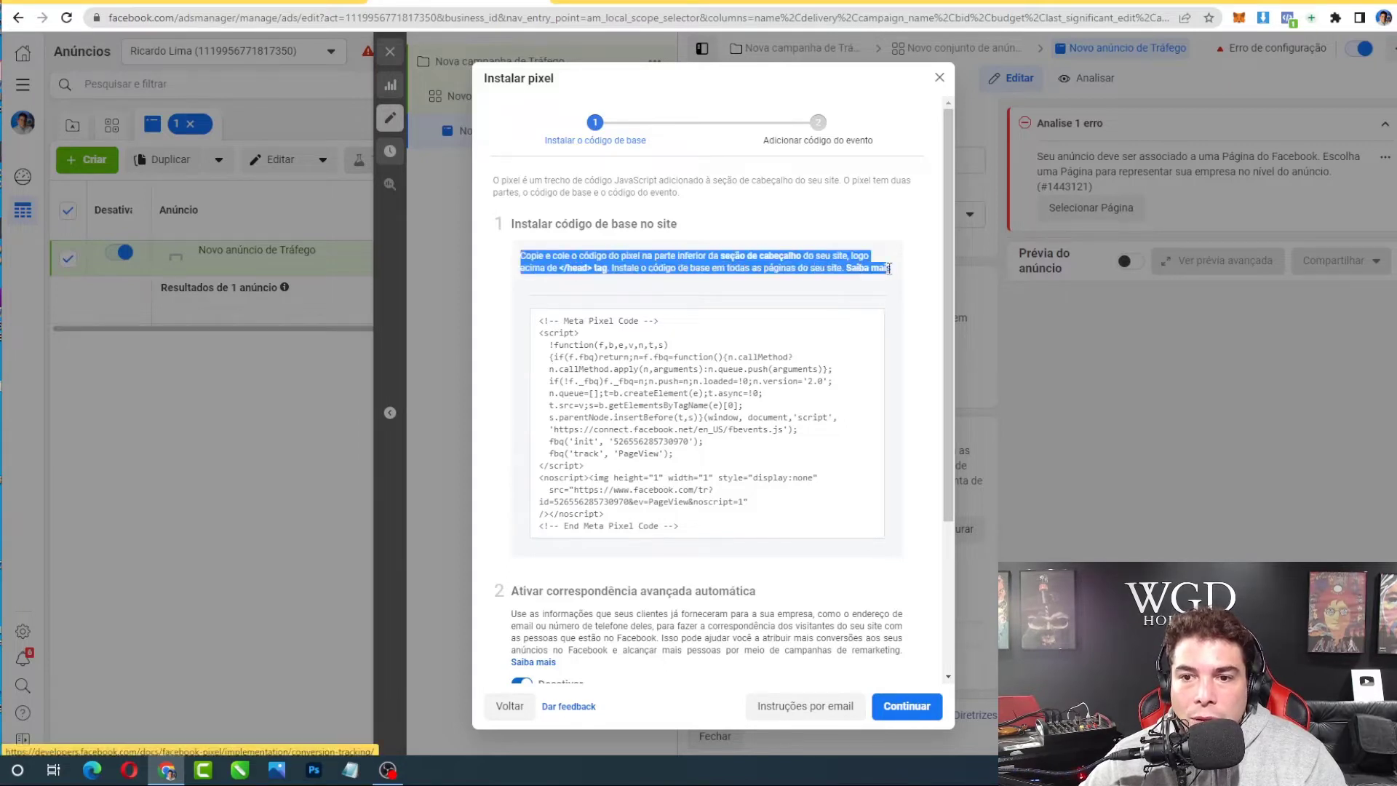
left_click(696, 283)
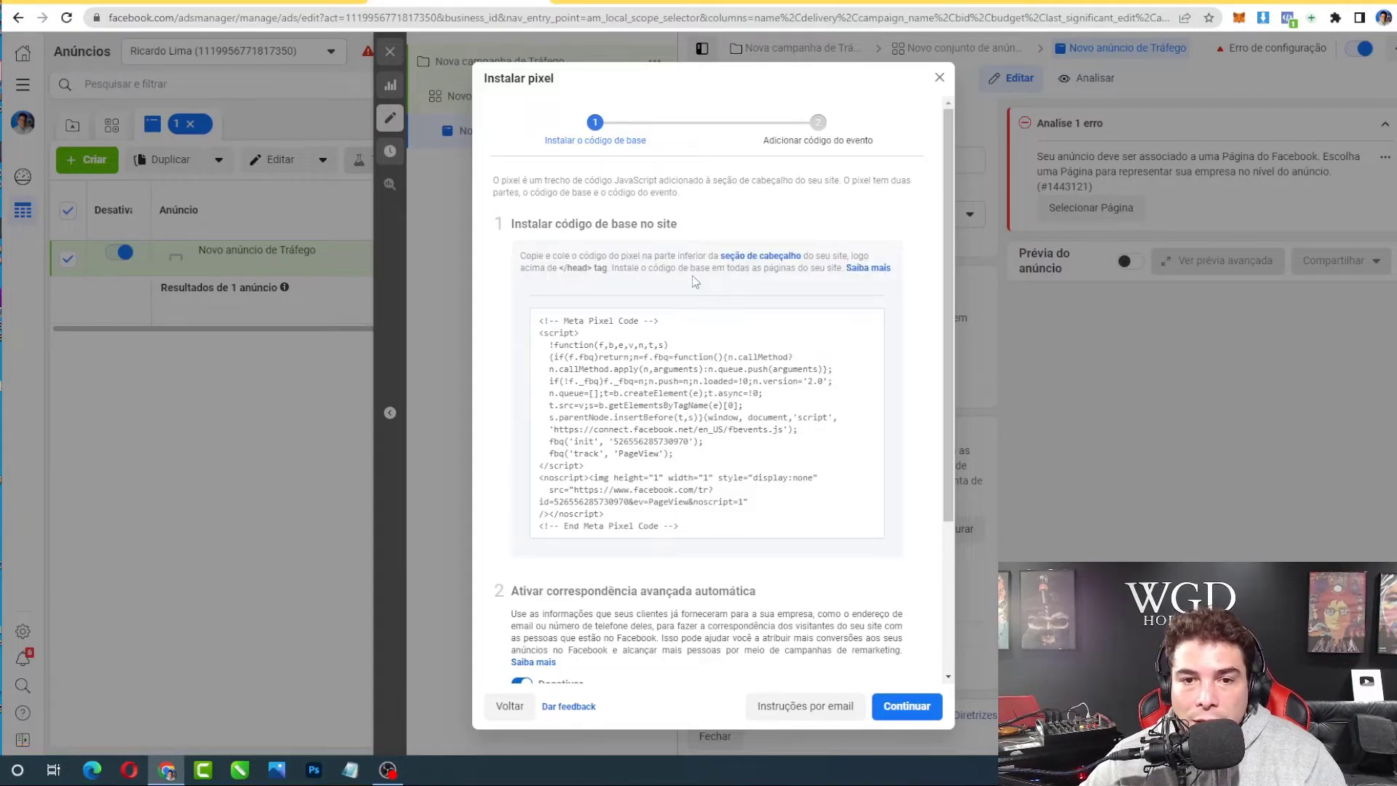
- Copy the Meta Pixel base code to the clipboard again
mouse_move(694, 397)
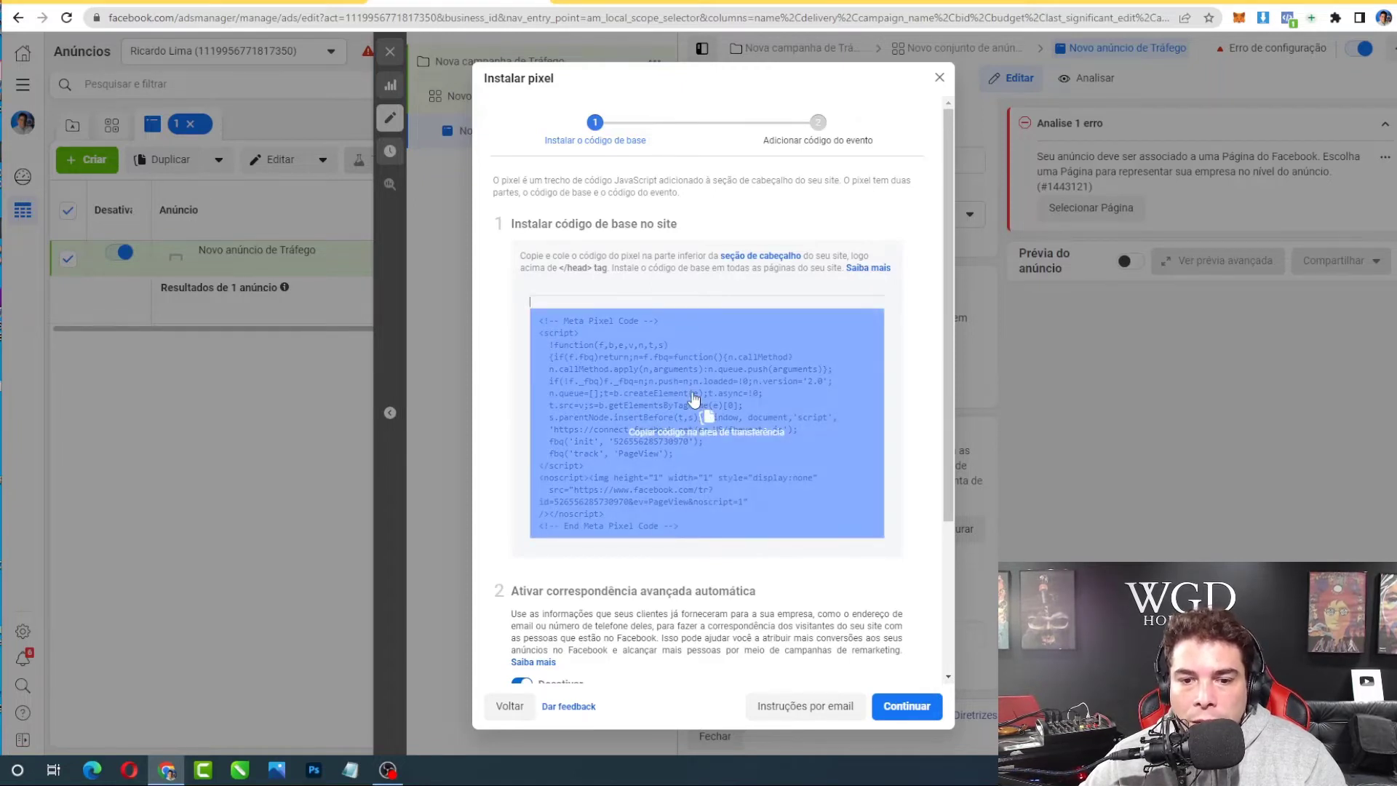
scroll(694, 396, "down", 3)
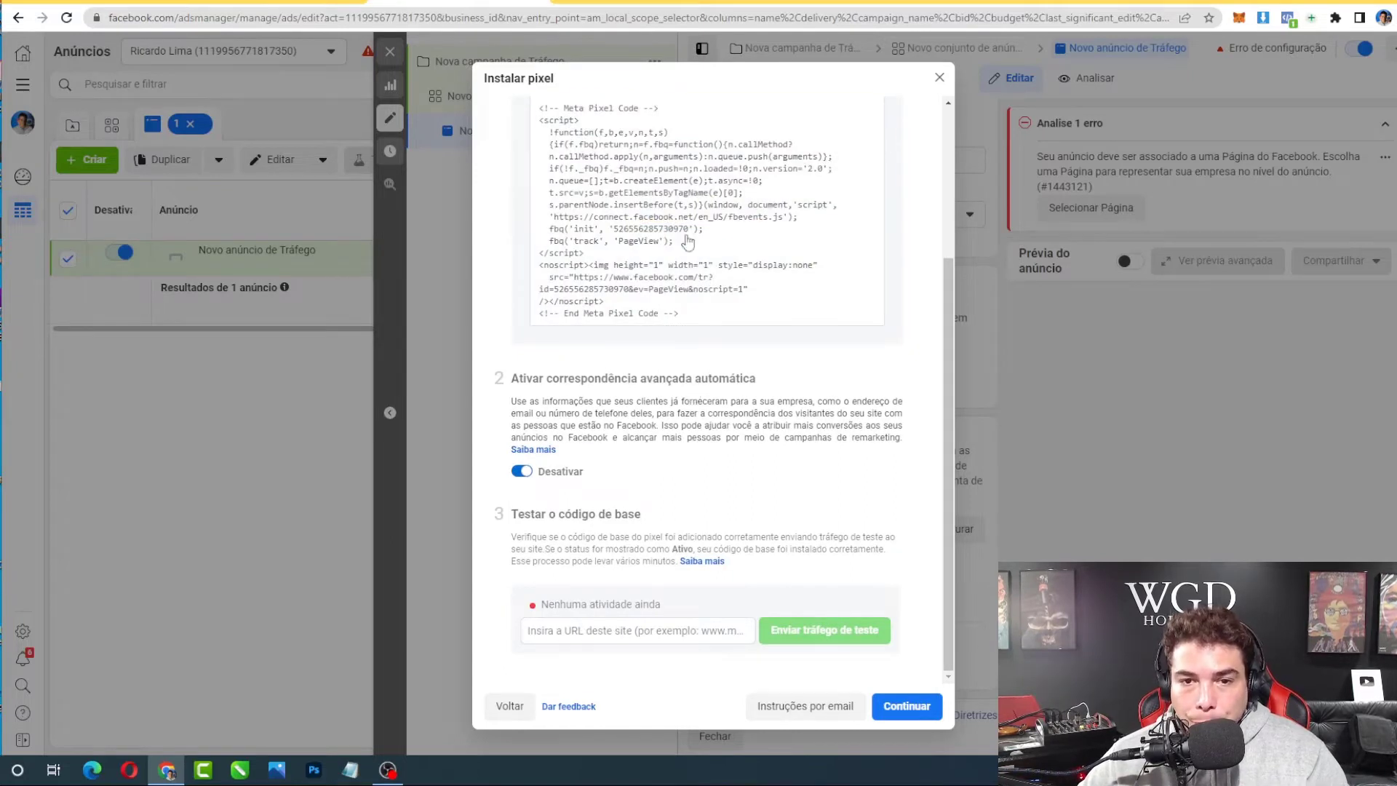
left_click(662, 175)
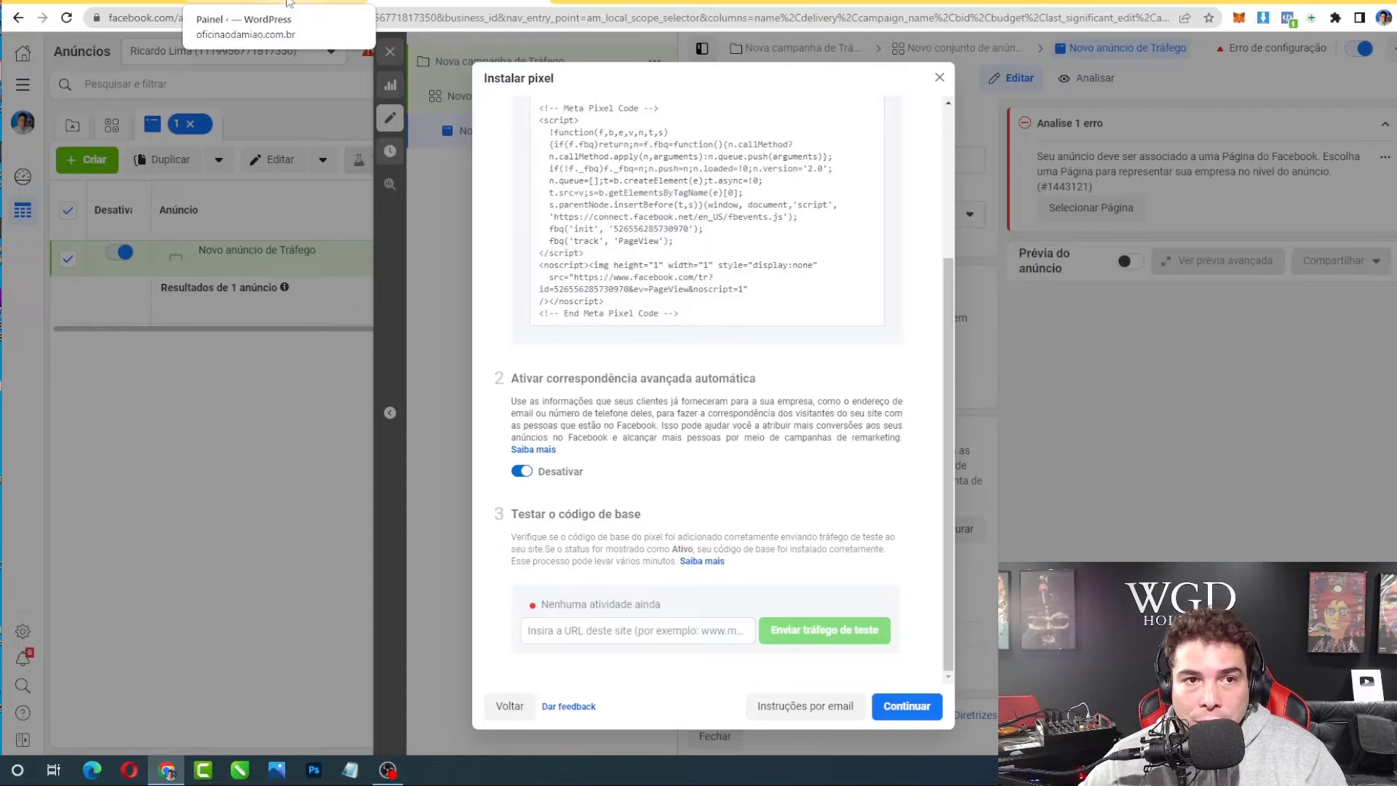
- Switch to the site's WordPress dashboard and open the page for adding a new plugin
left_click(287, 3)
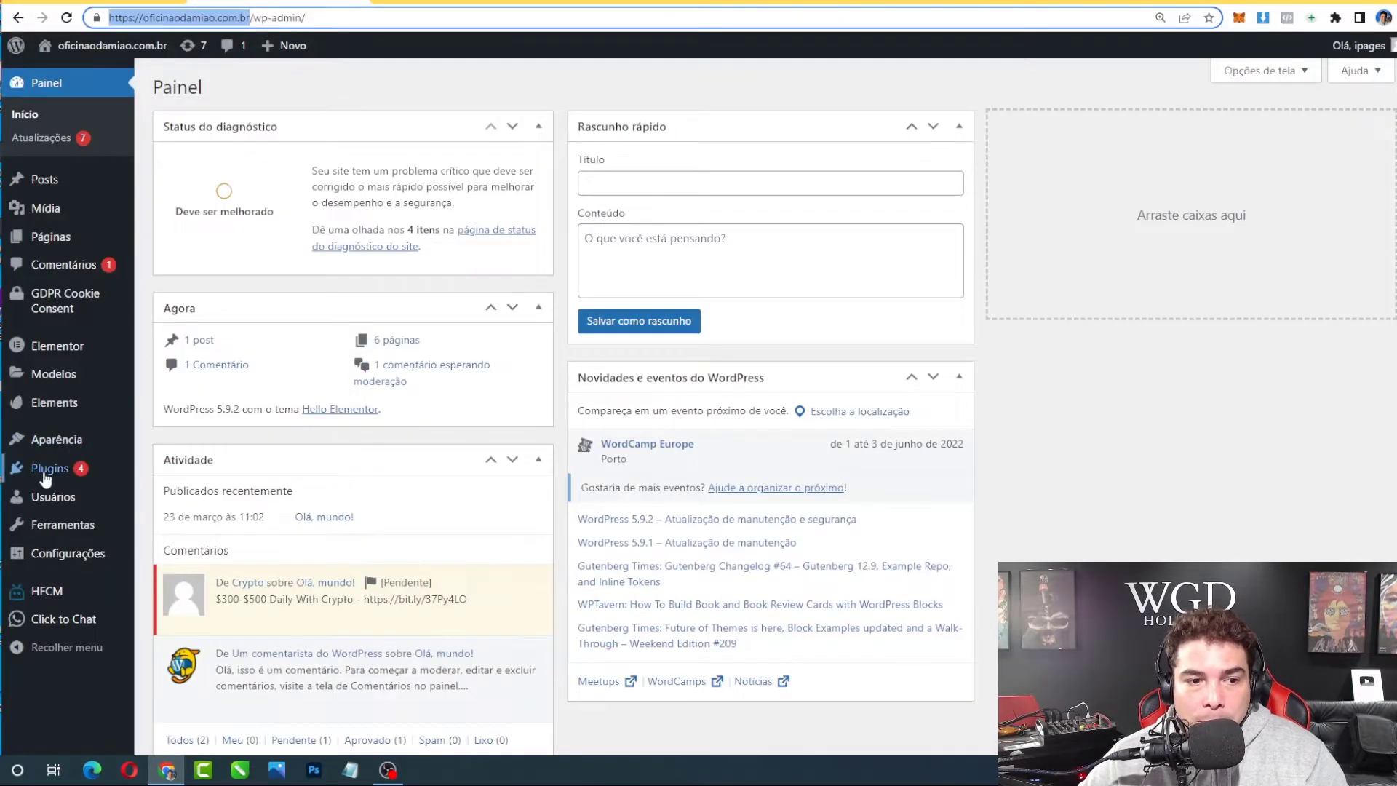
mouse_move(72, 477)
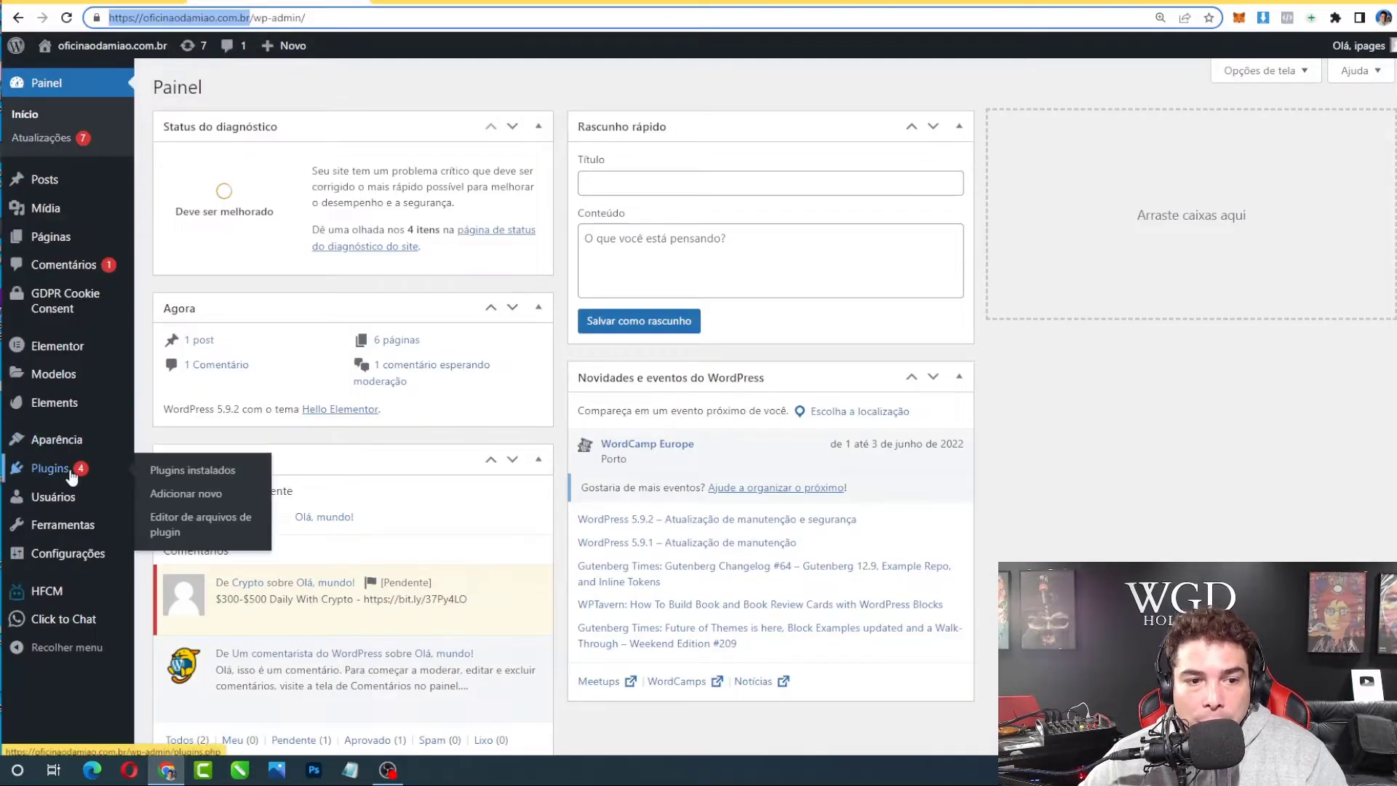
left_click(206, 478)
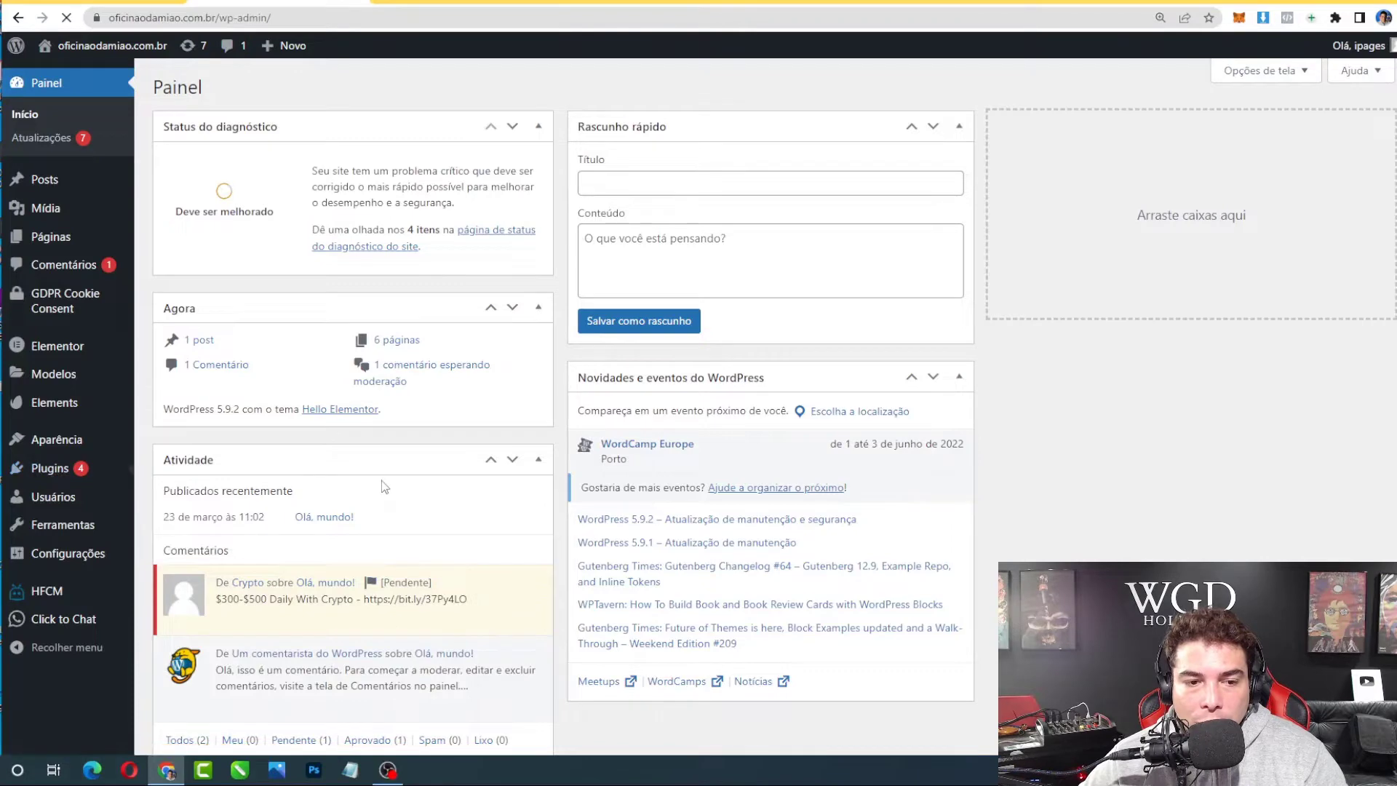
mouse_move(102, 472)
left_click(211, 495)
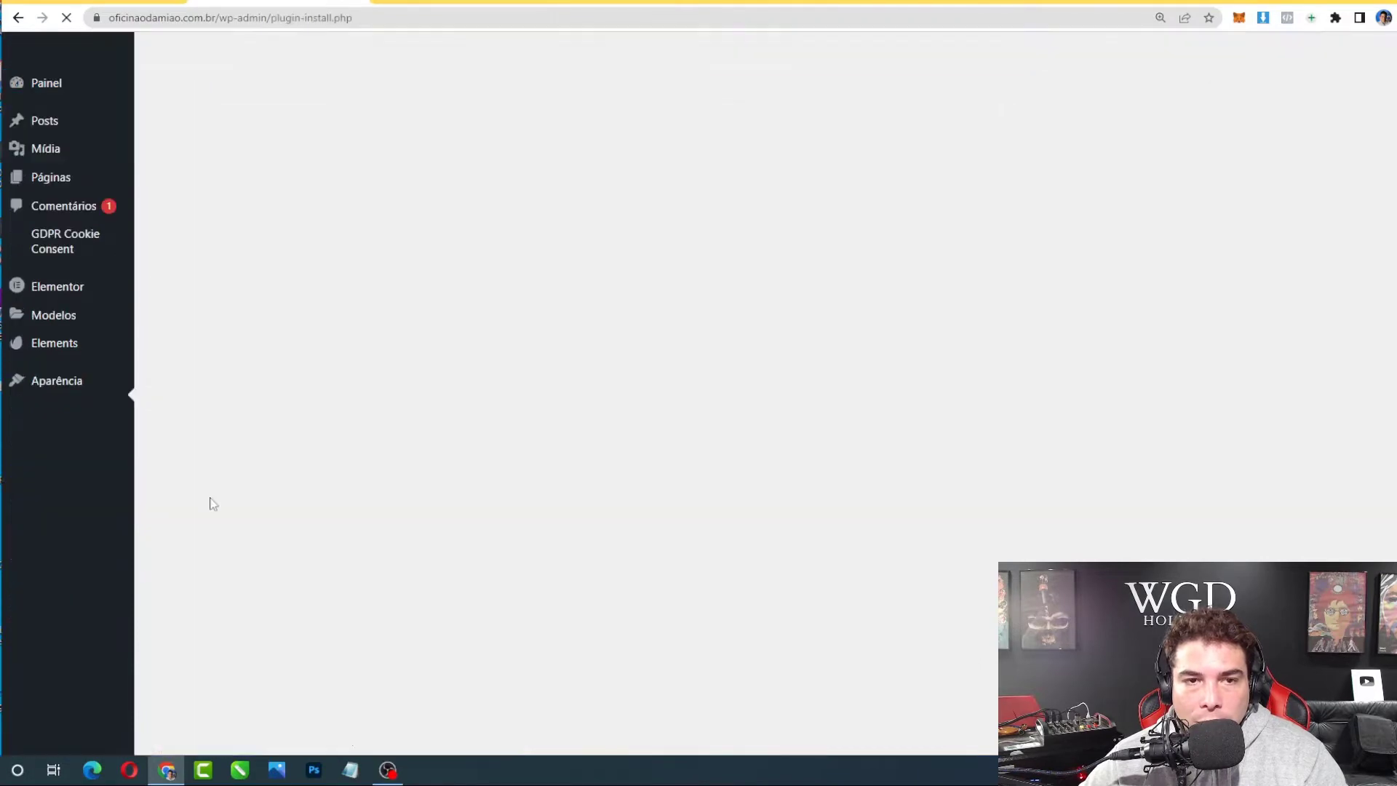
- Search the plugin directory for HFCM and look over the Header Footer Code Manager entry
mouse_move(52, 630)
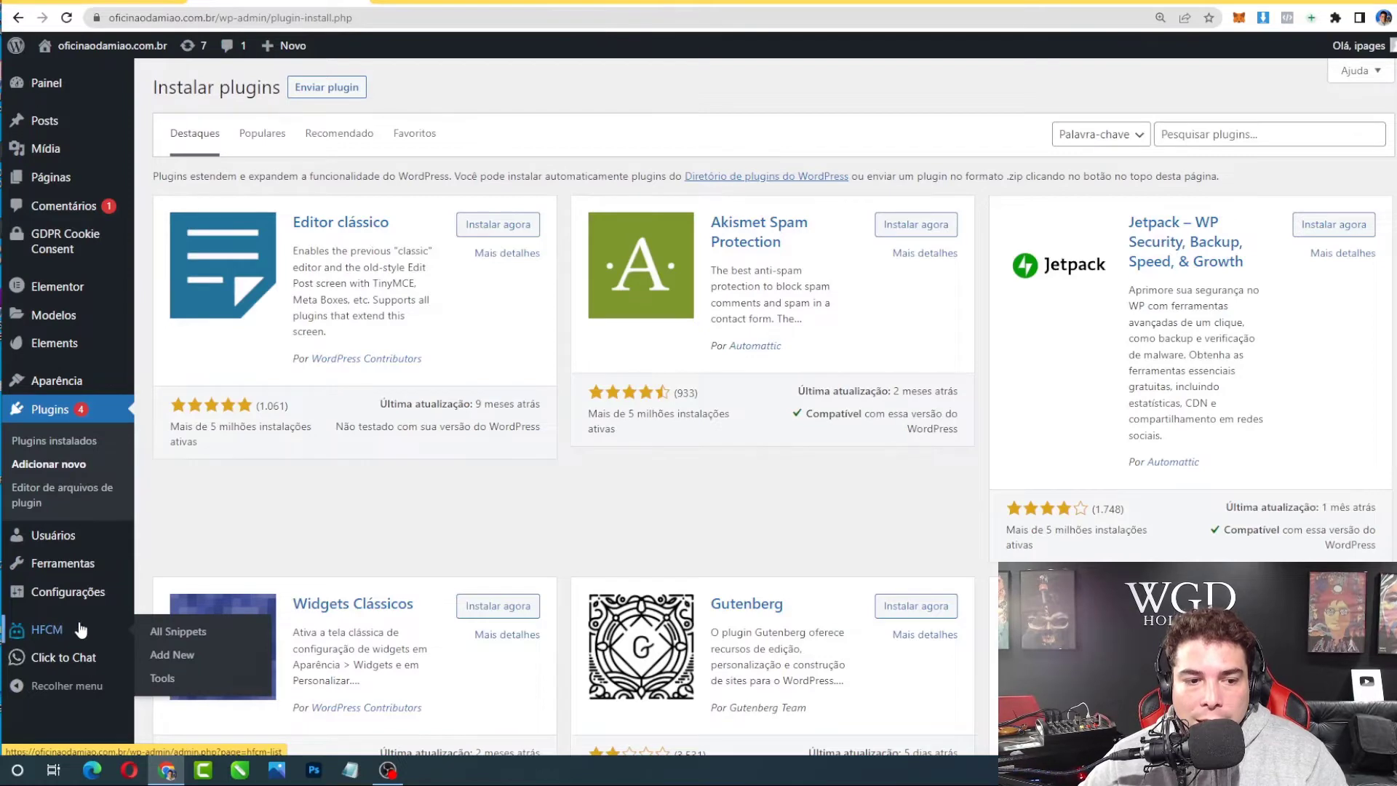
left_click(1225, 136)
type("HFC")
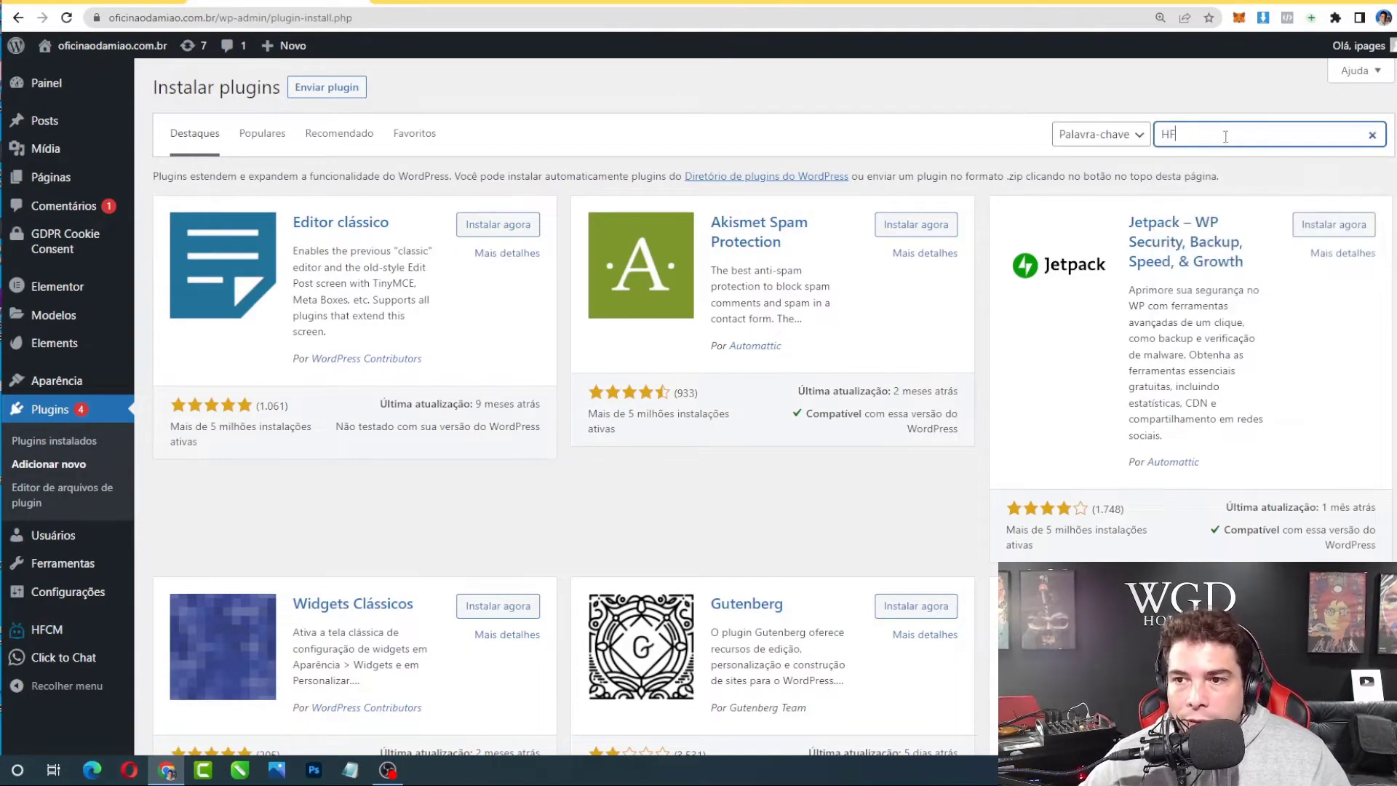
type("M")
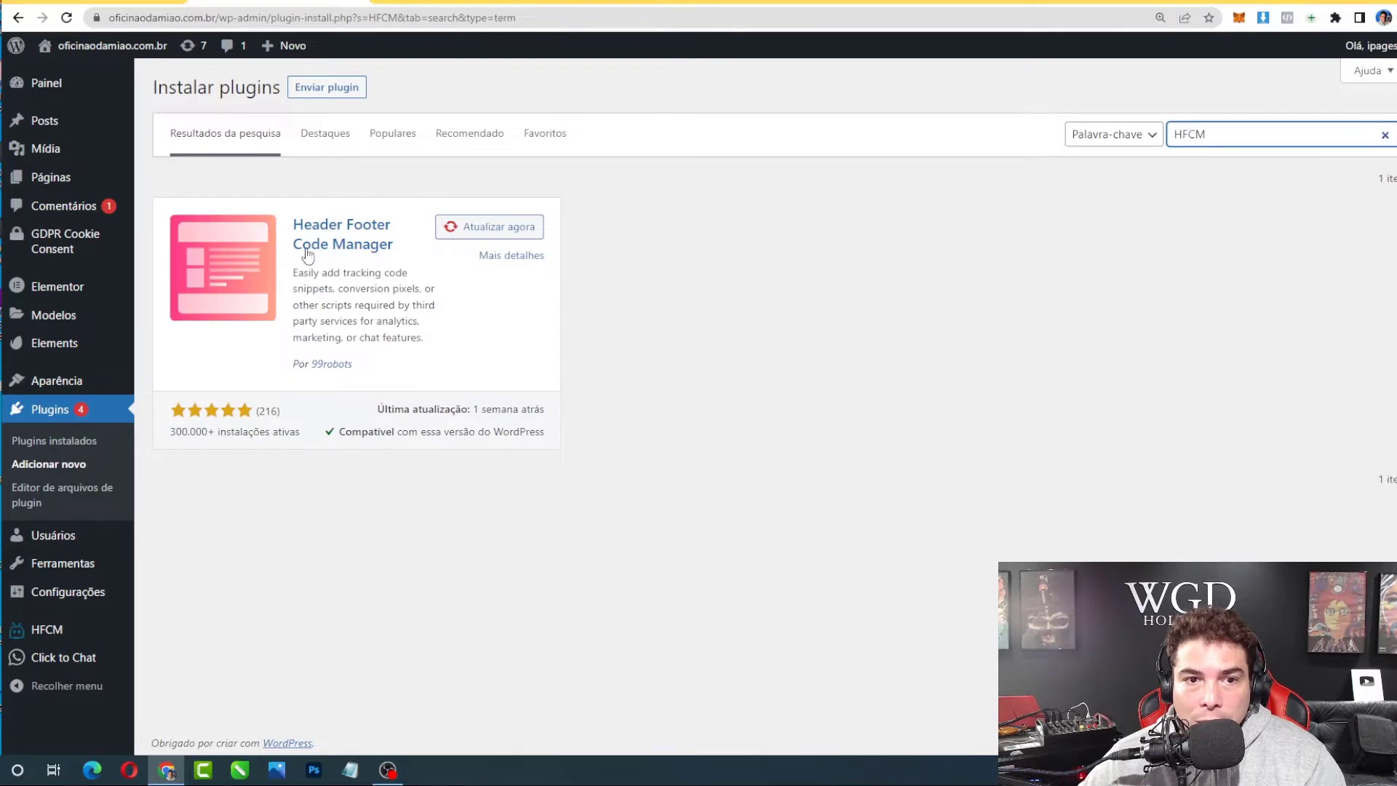
left_click_drag(288, 222, 411, 258)
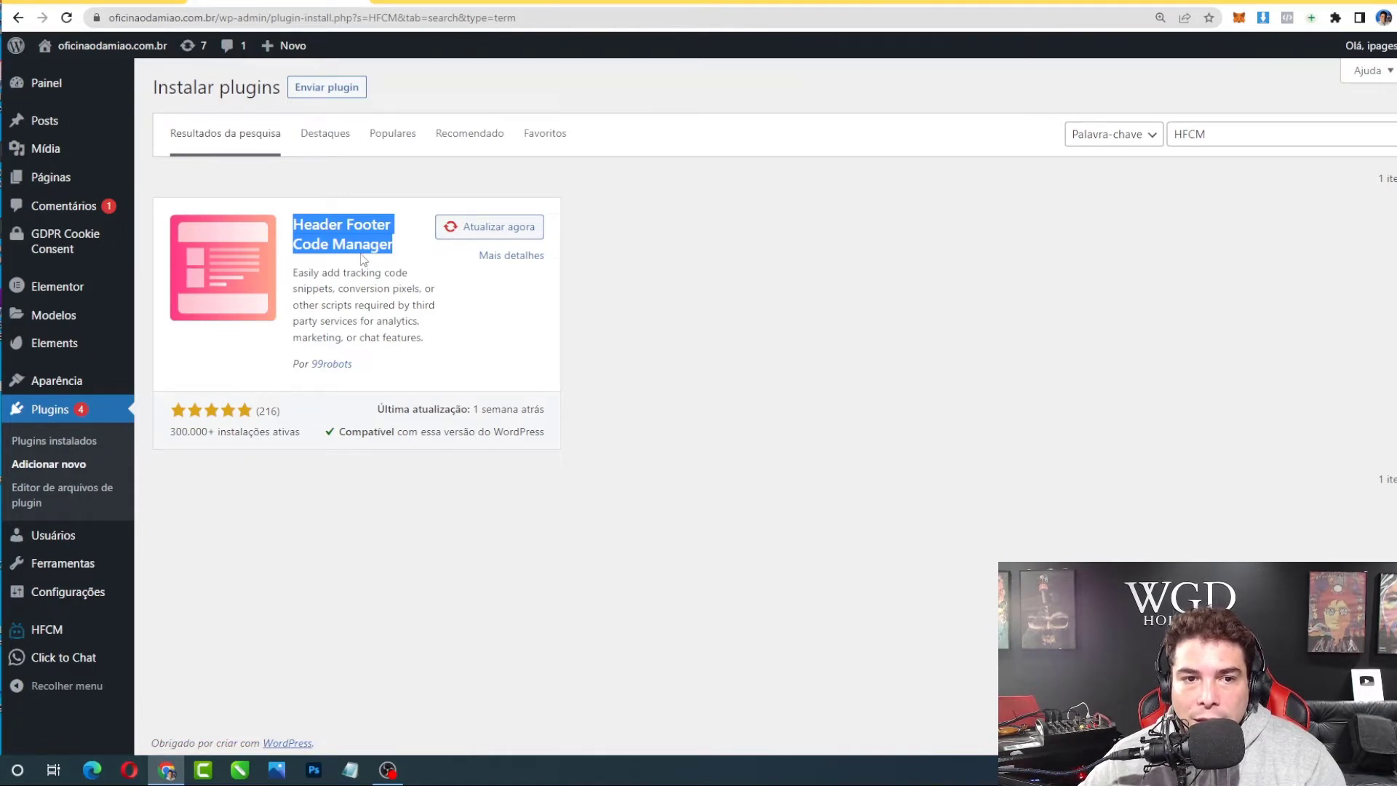
left_click(329, 273)
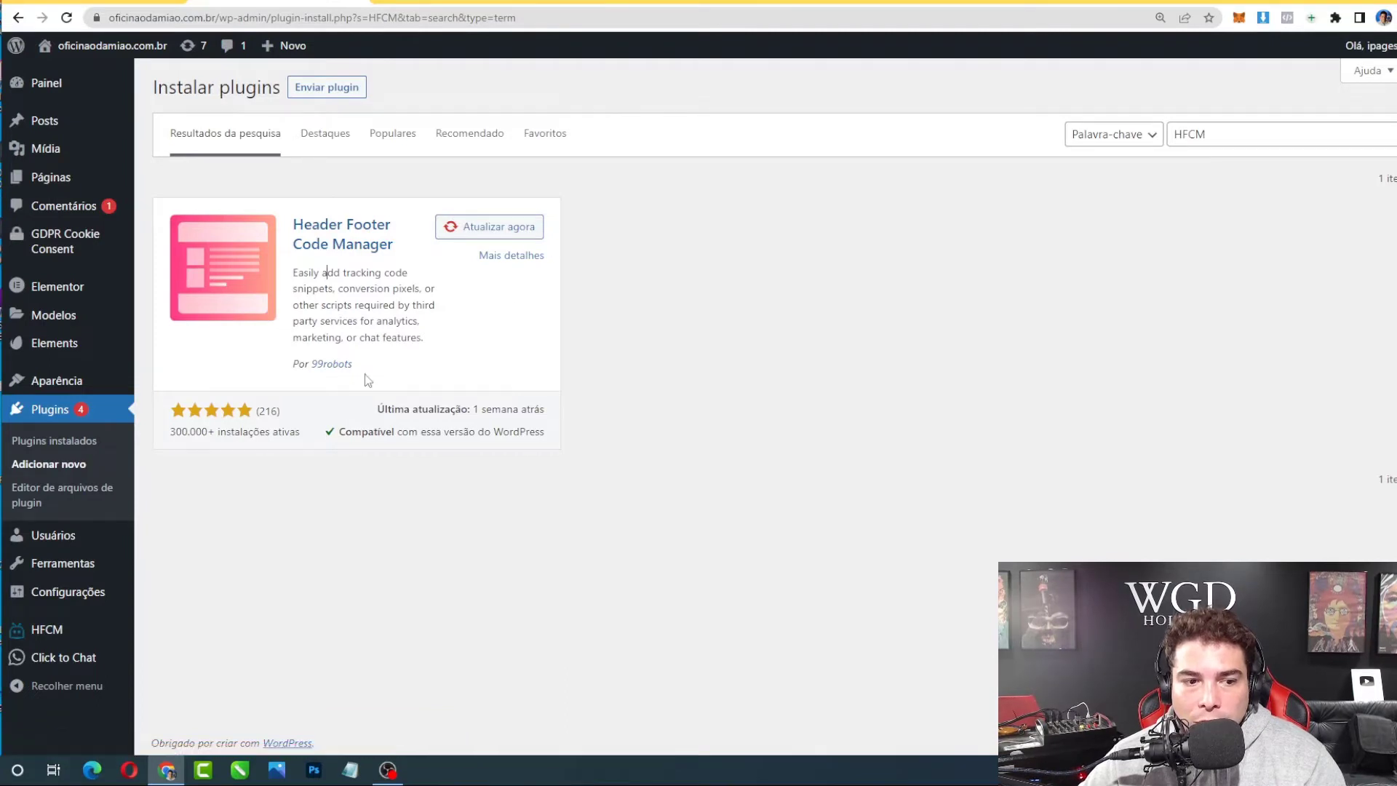
- Start a new snippet in the Header Footer Code Manager plugin and name it pixel
mouse_move(48, 645)
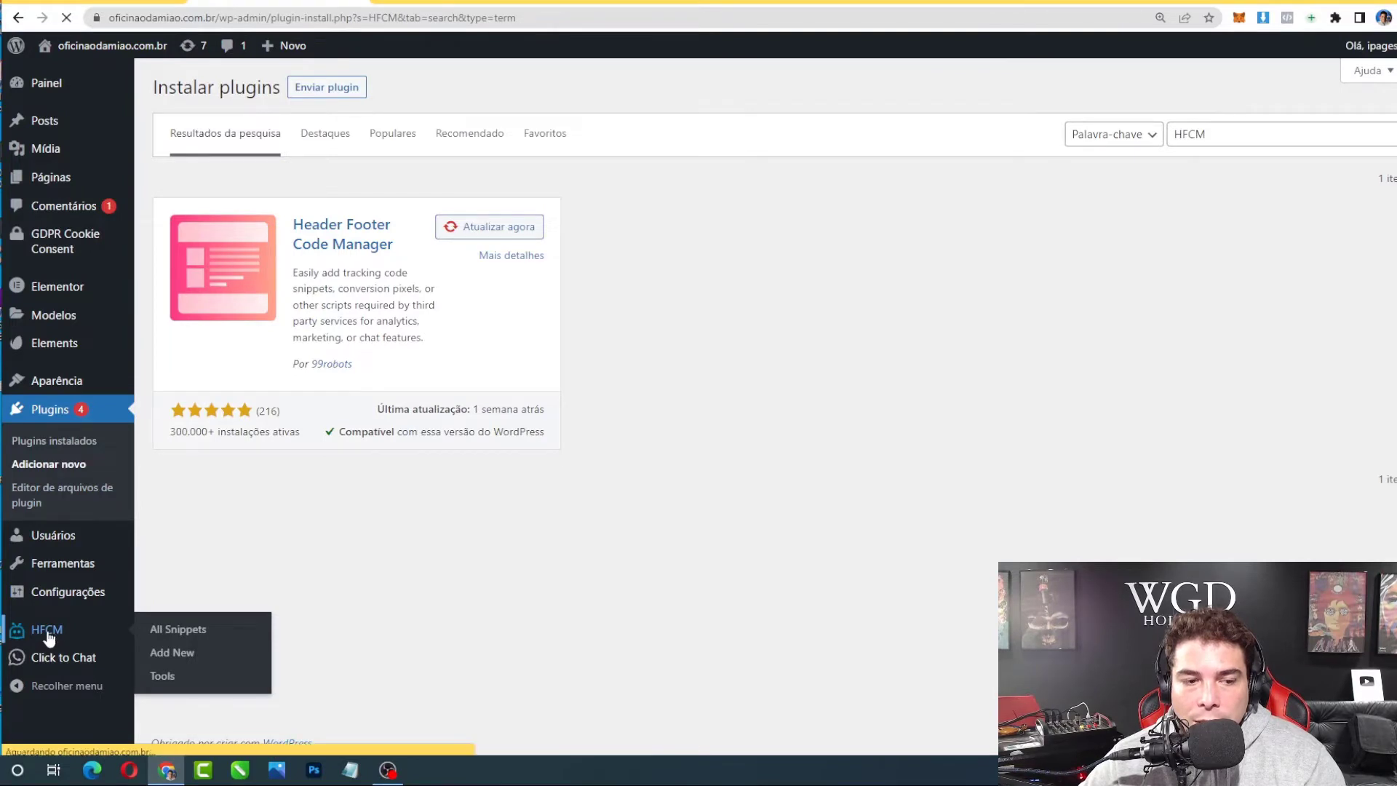
left_click(48, 634)
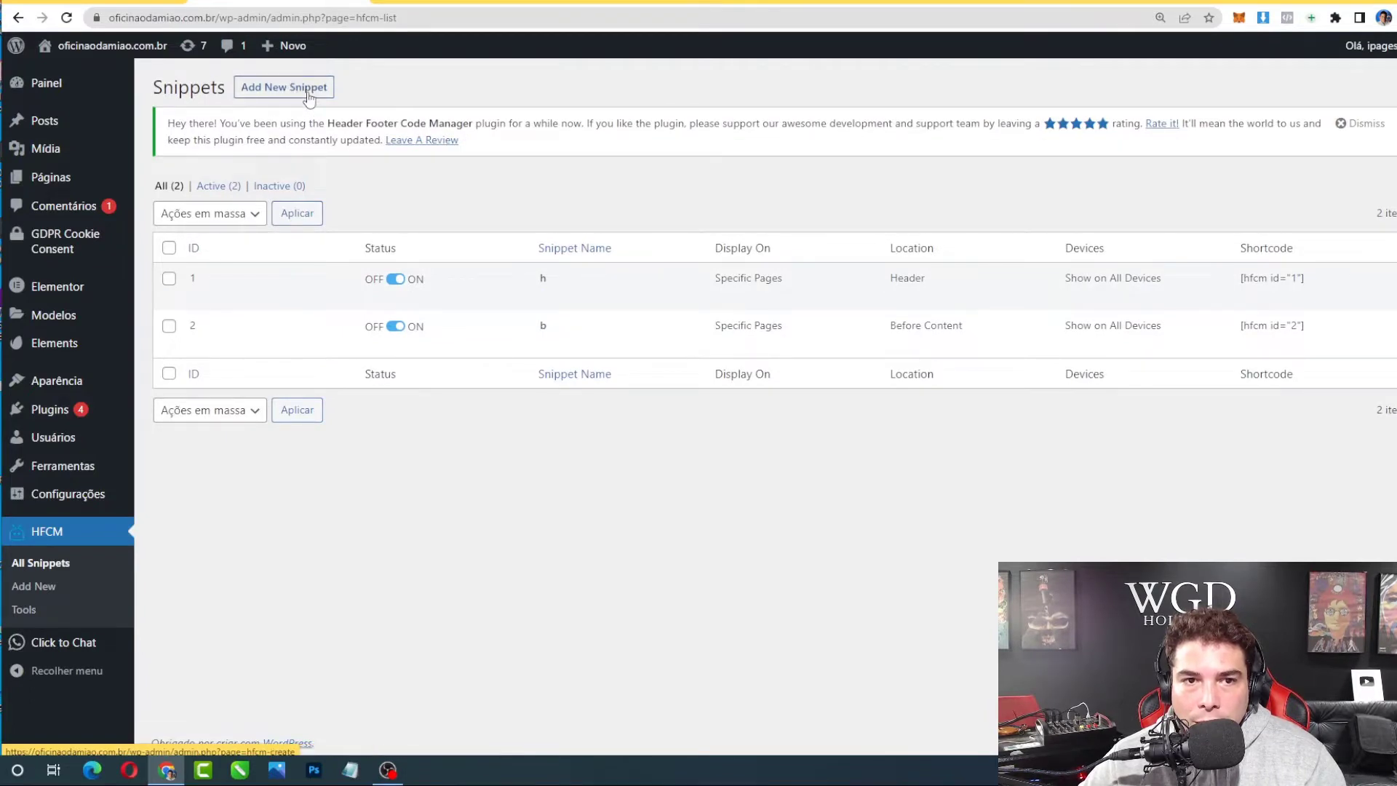
left_click(309, 96)
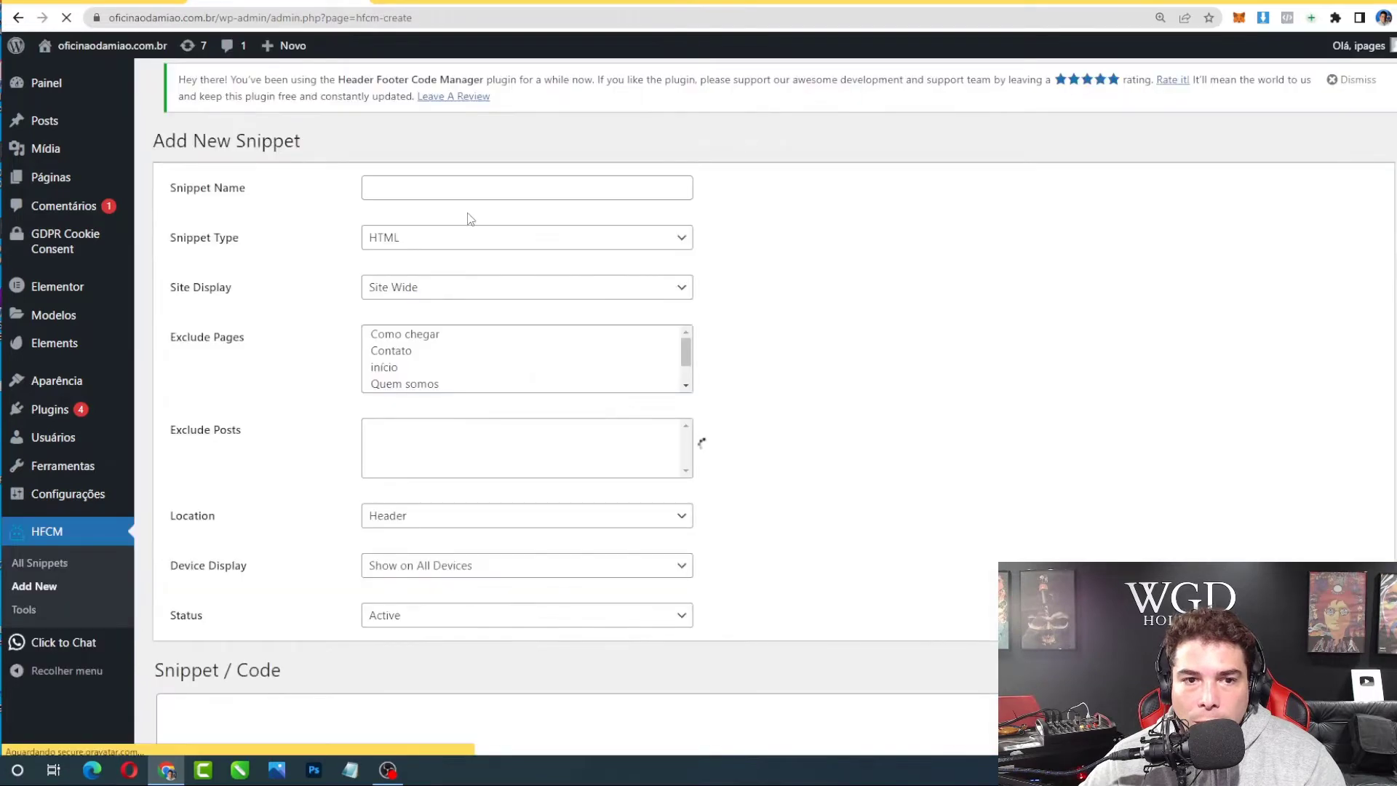
left_click(444, 188)
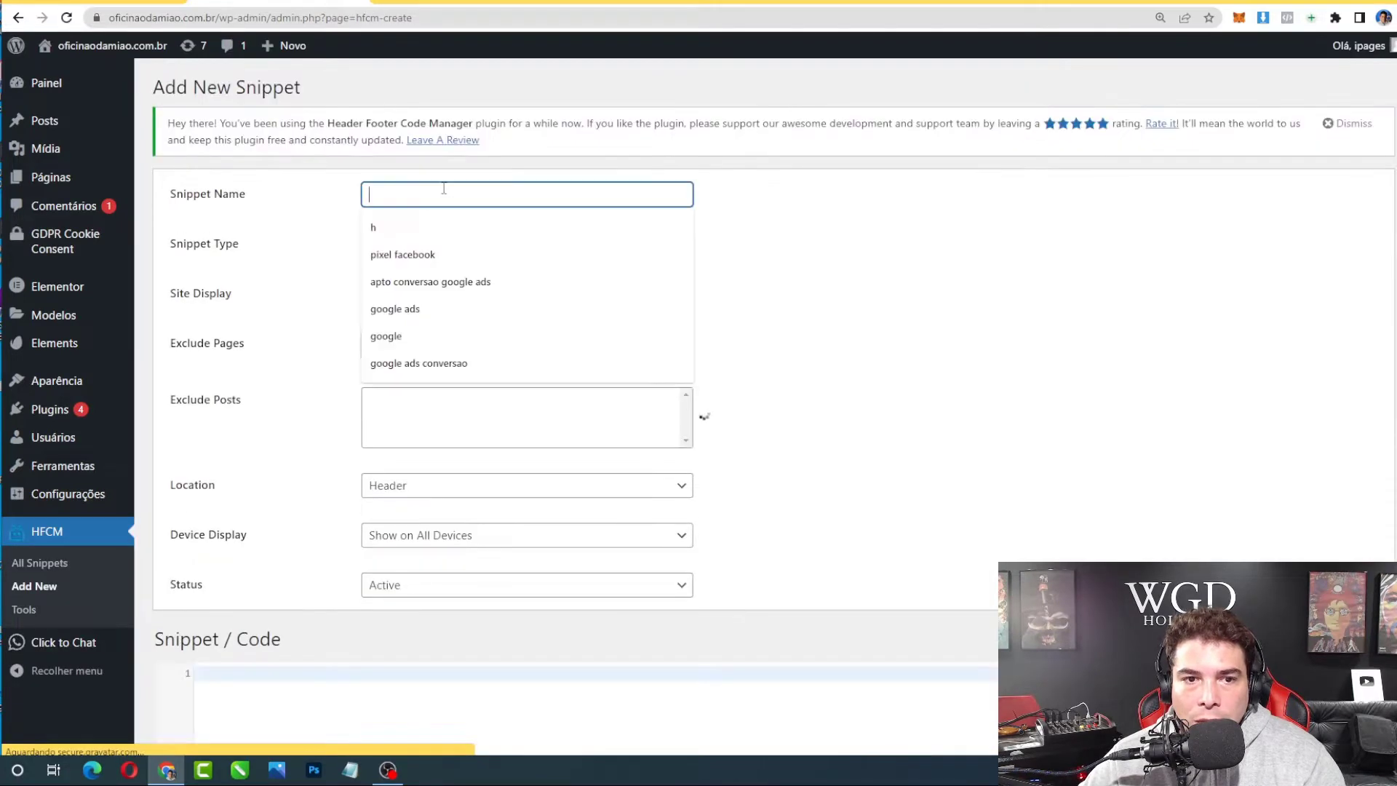
type("pixel")
left_click(798, 237)
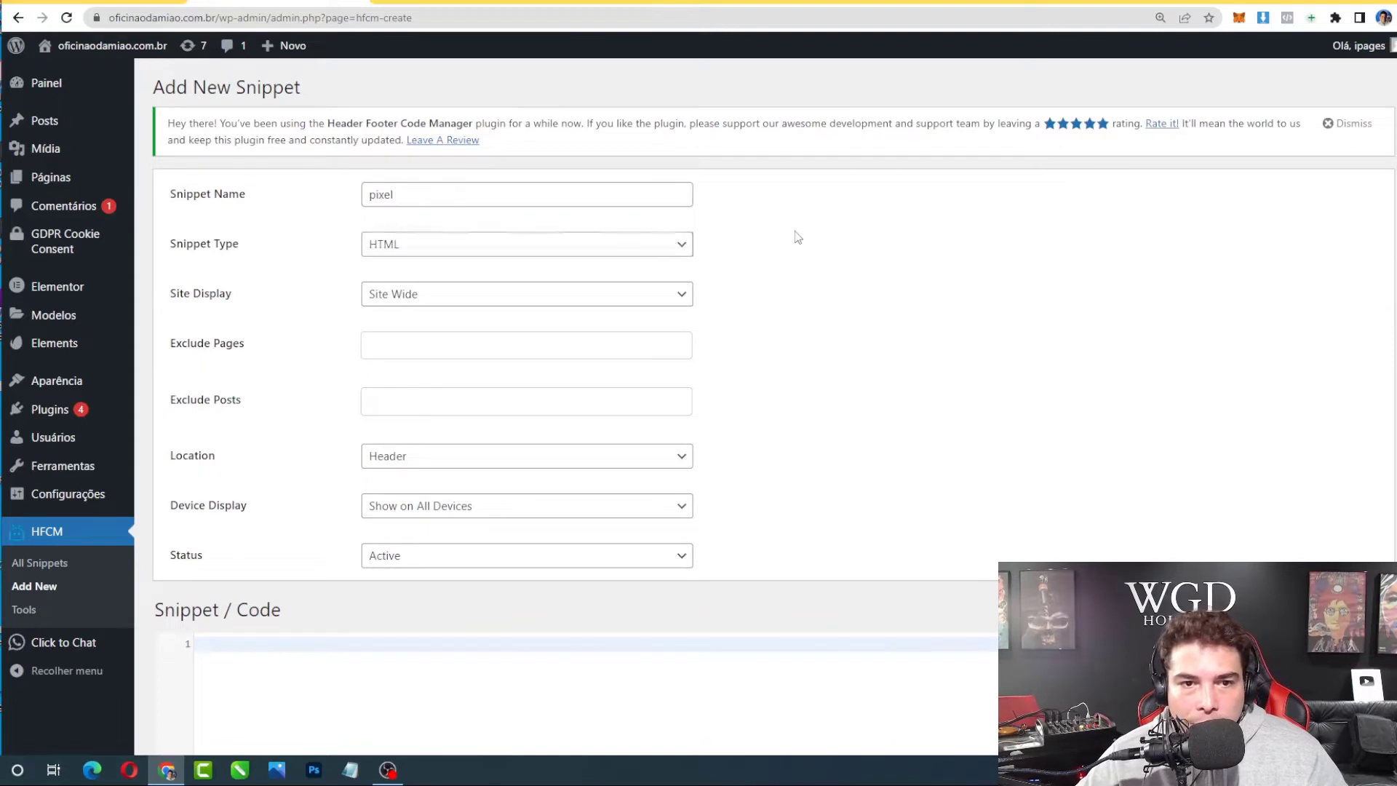
- Set the snippet's Site Display to Specific Pages with only the início page, and review its Location options
left_click(469, 297)
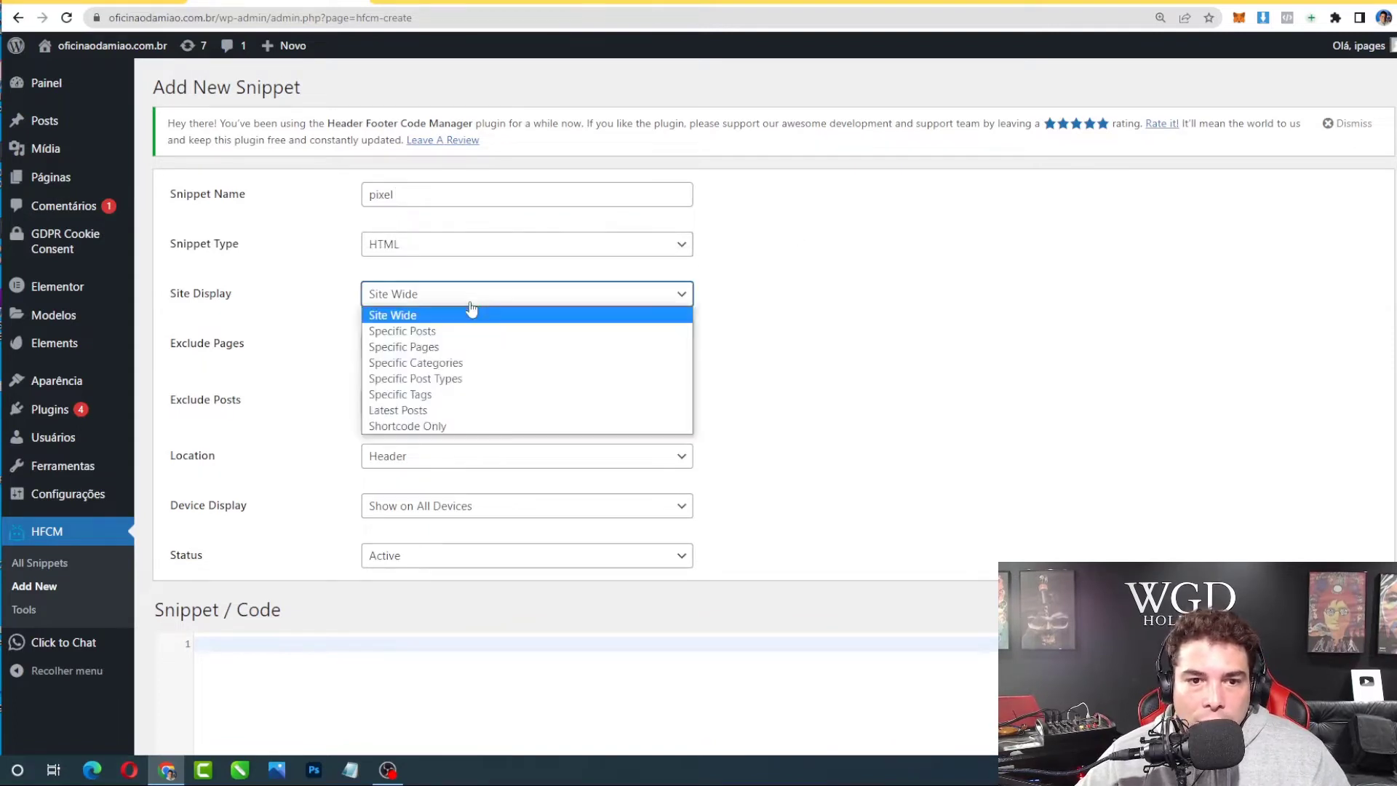
left_click(457, 348)
left_click(455, 345)
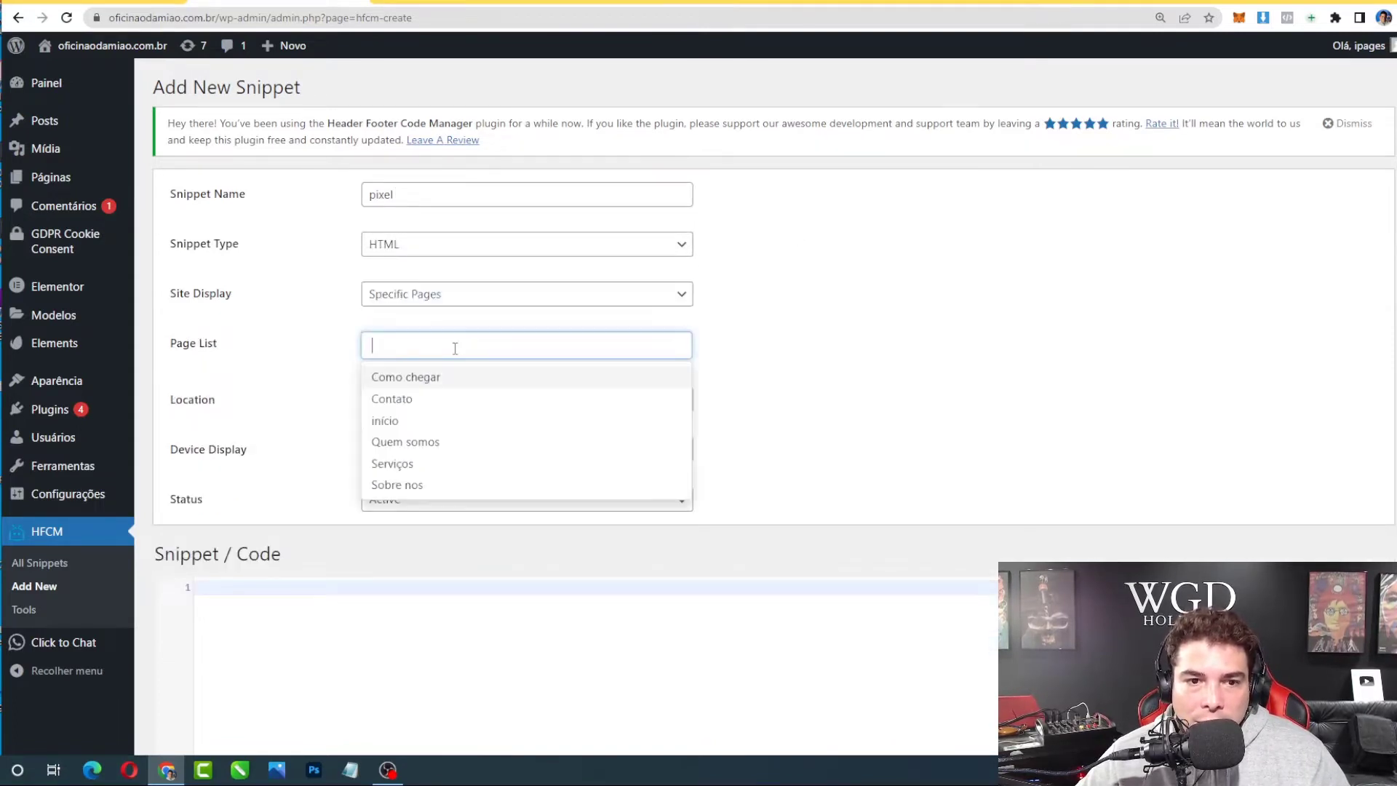
left_click(423, 422)
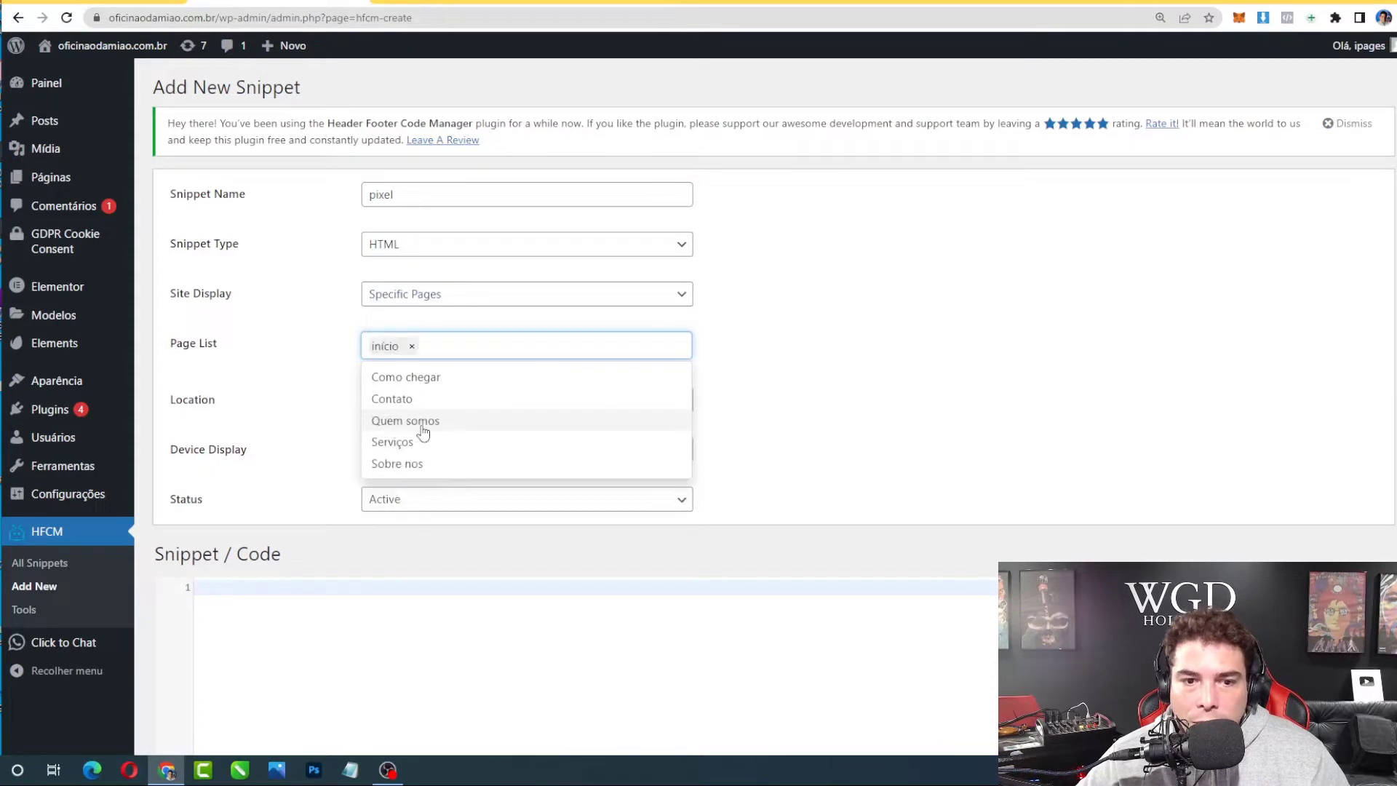
left_click(842, 362)
scroll(583, 378, "down", 2)
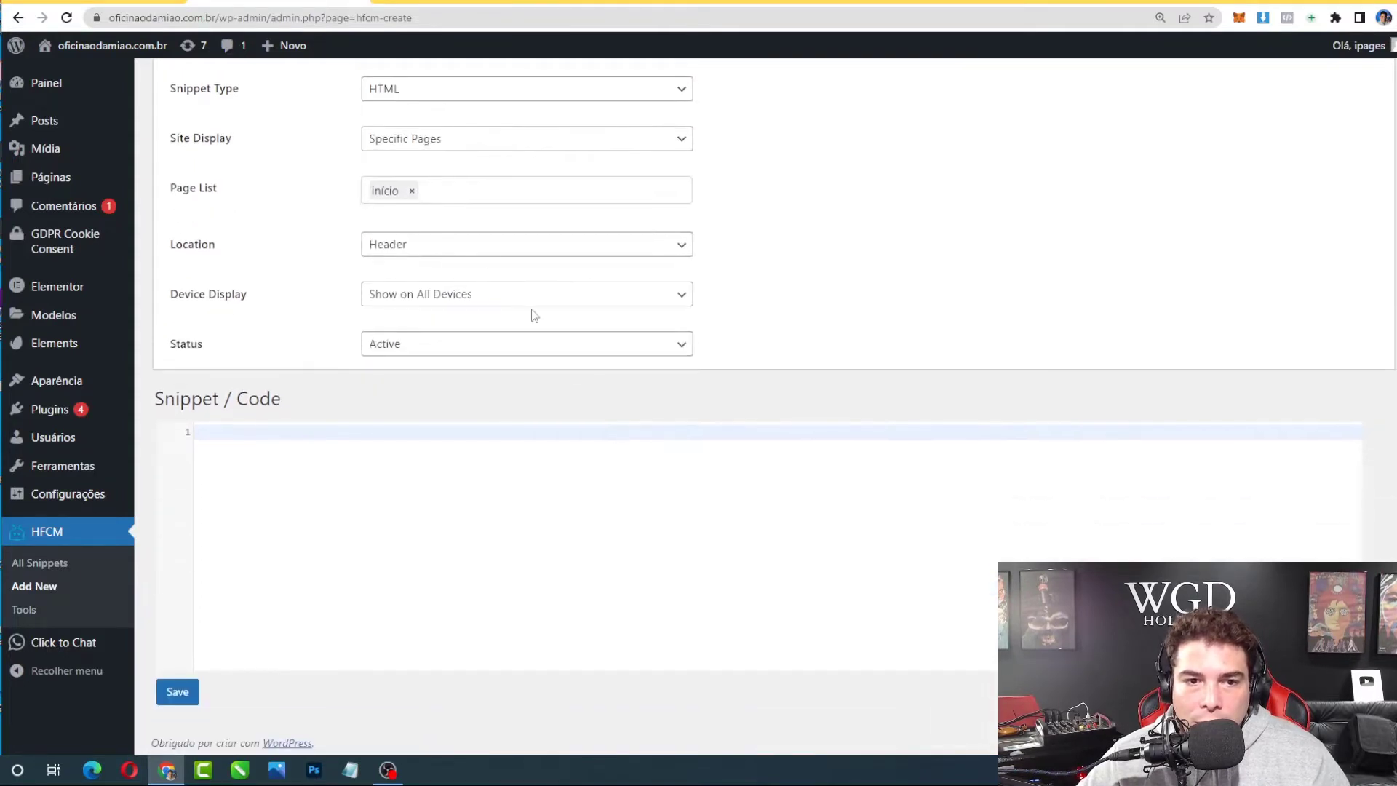
left_click(416, 256)
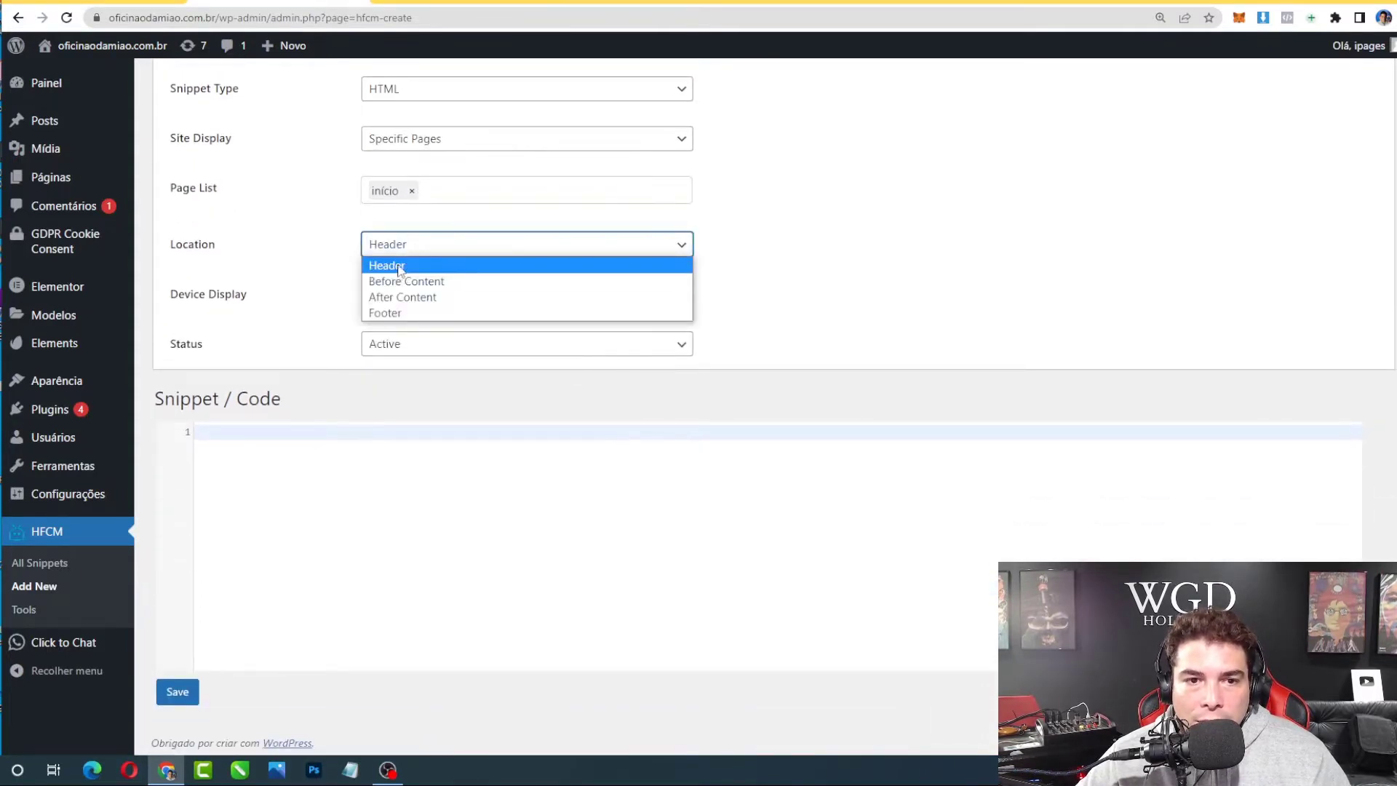
- Paste the Meta Pixel base code into the snippet, keeping the Header location, and save the snippet
left_click(317, 431)
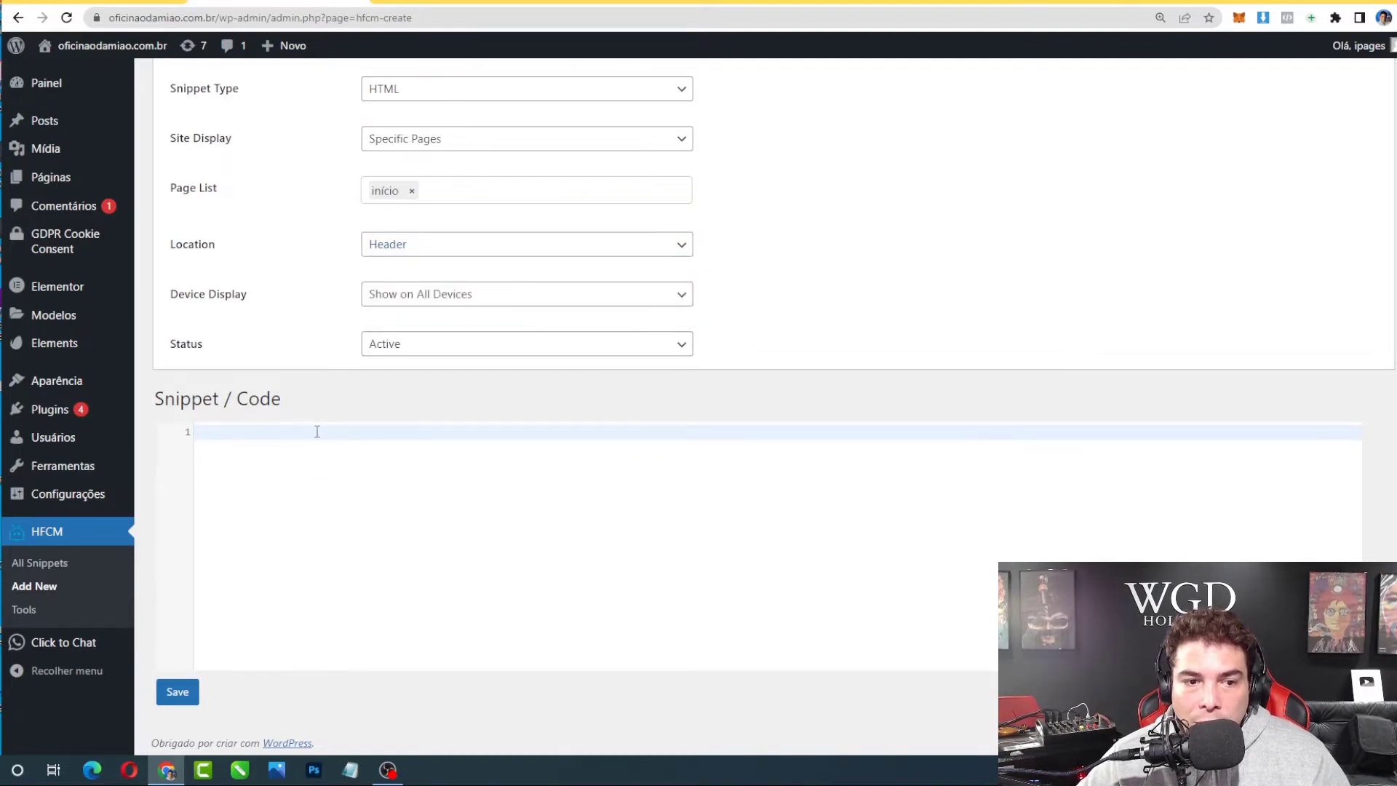
key("ctrl+v")
scroll(515, 530, "up", 1)
left_click(183, 693)
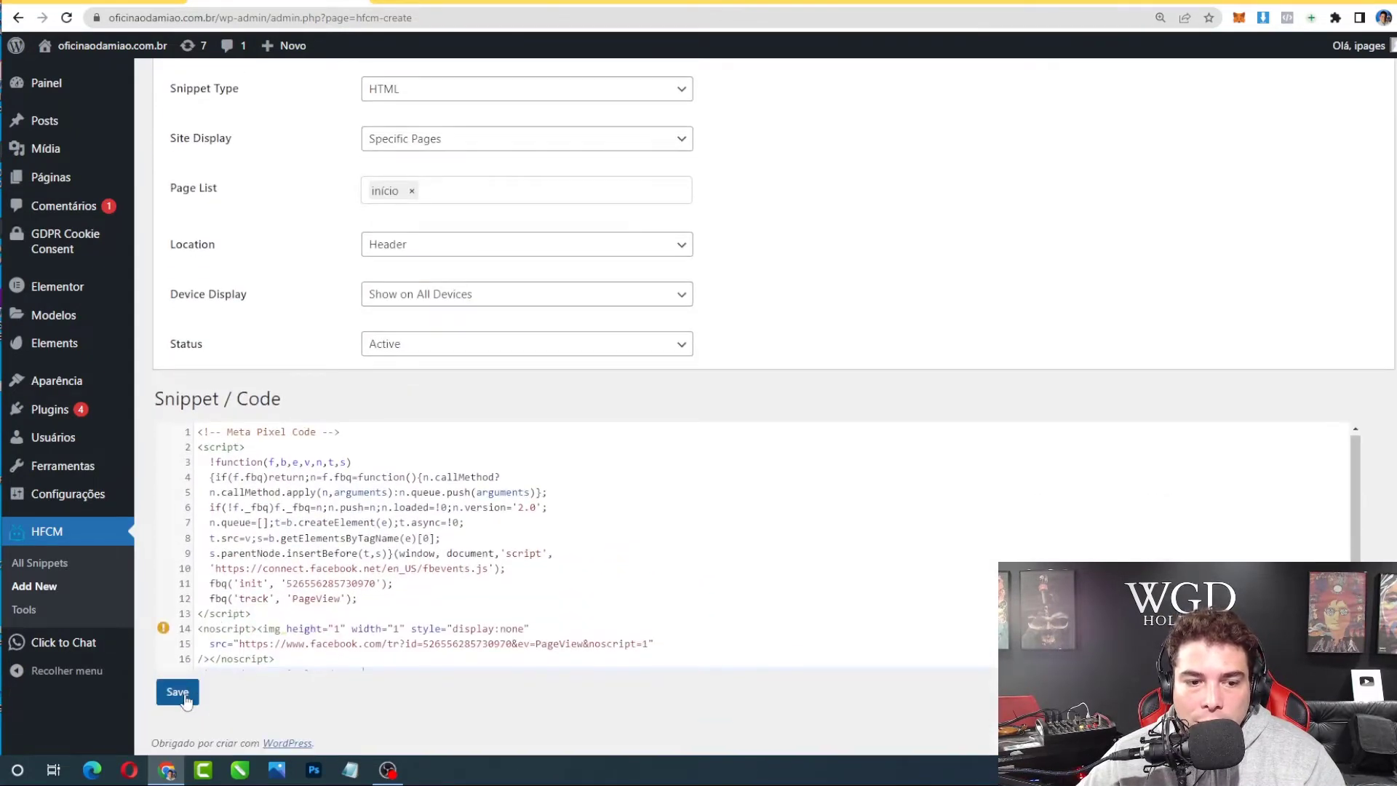
left_click(182, 693)
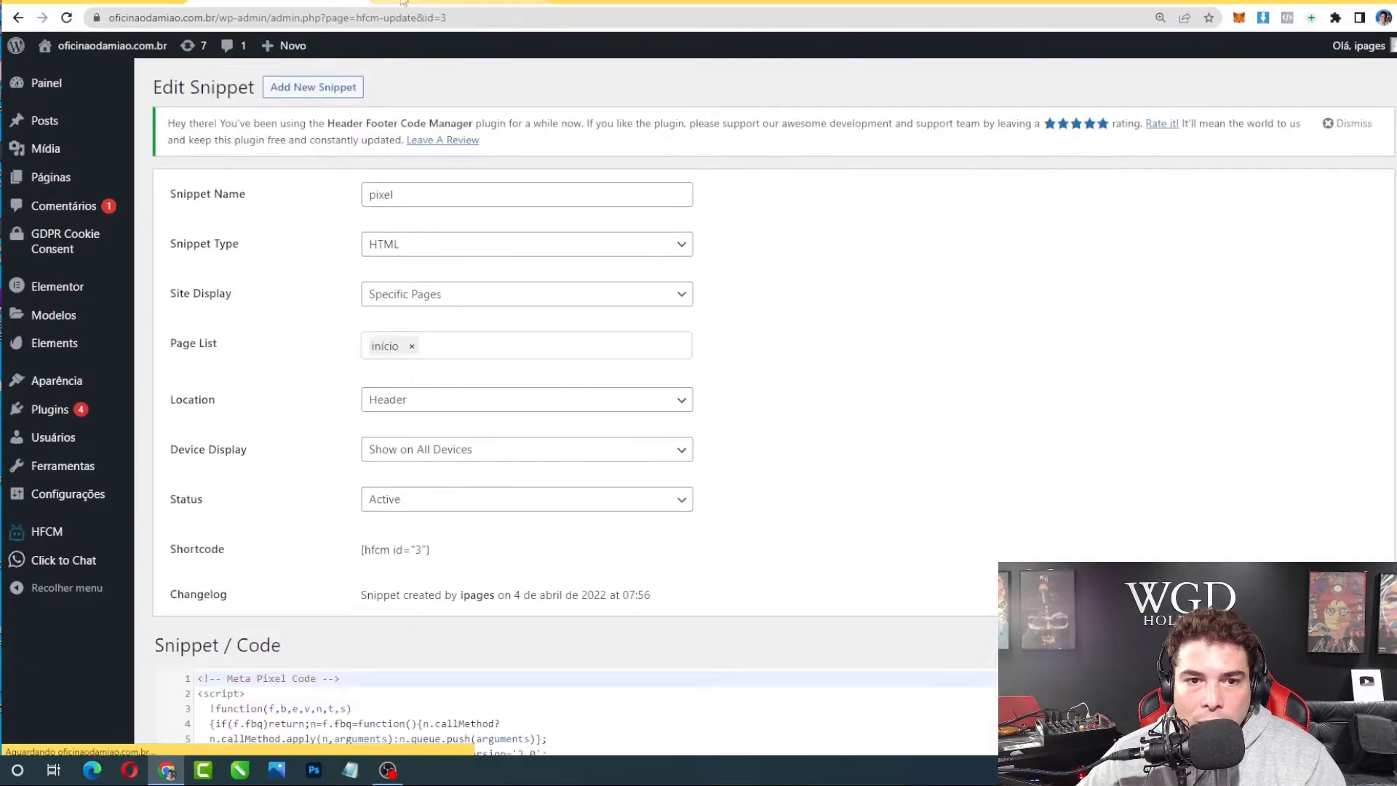
- Copy the site's root address from WordPress and enter it as the base code test URL in Ads Manager's Instalar pixel dialog
left_click(473, 2)
left_click(291, 3)
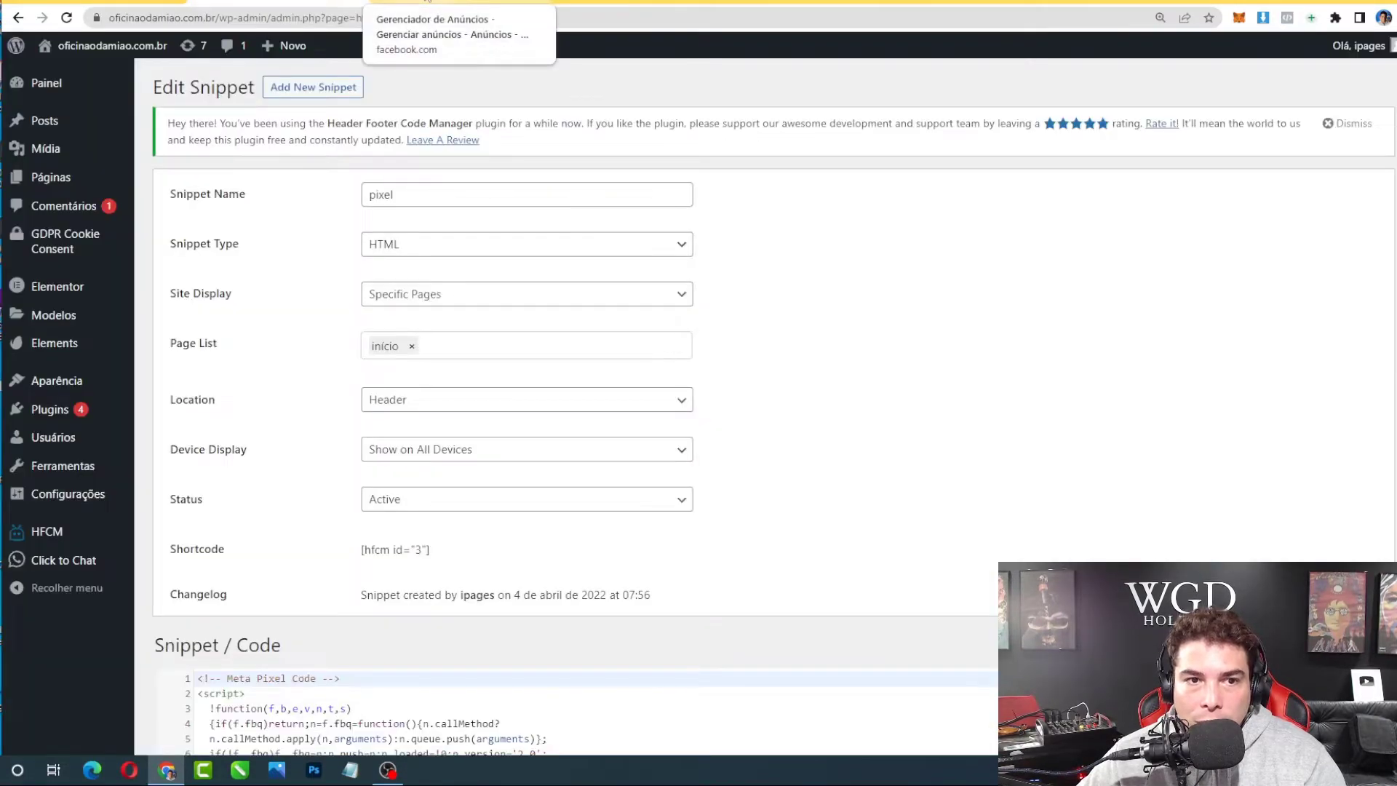
left_click(429, 2)
left_click(666, 628)
left_click(291, 2)
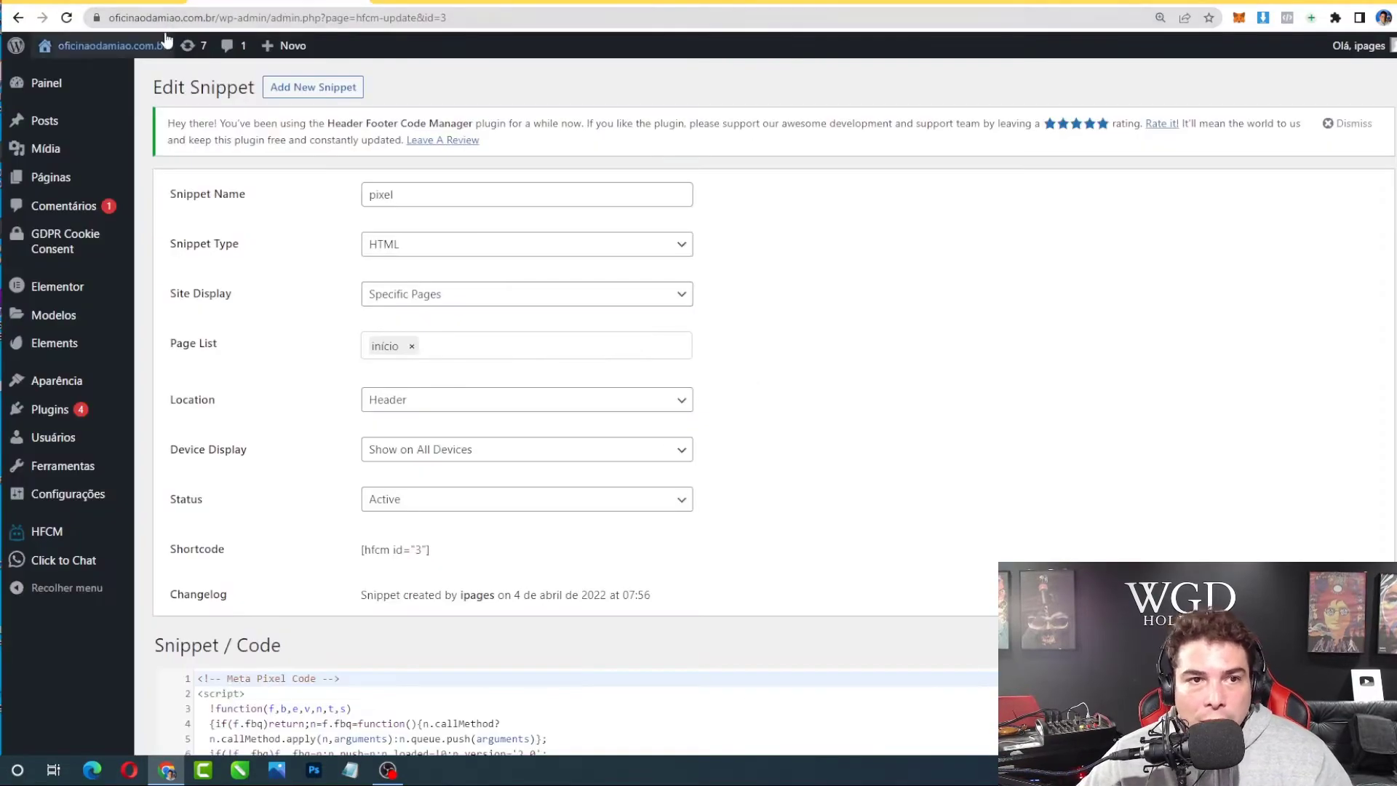
left_click_drag(220, 17, 109, 18)
key("ctrl+c")
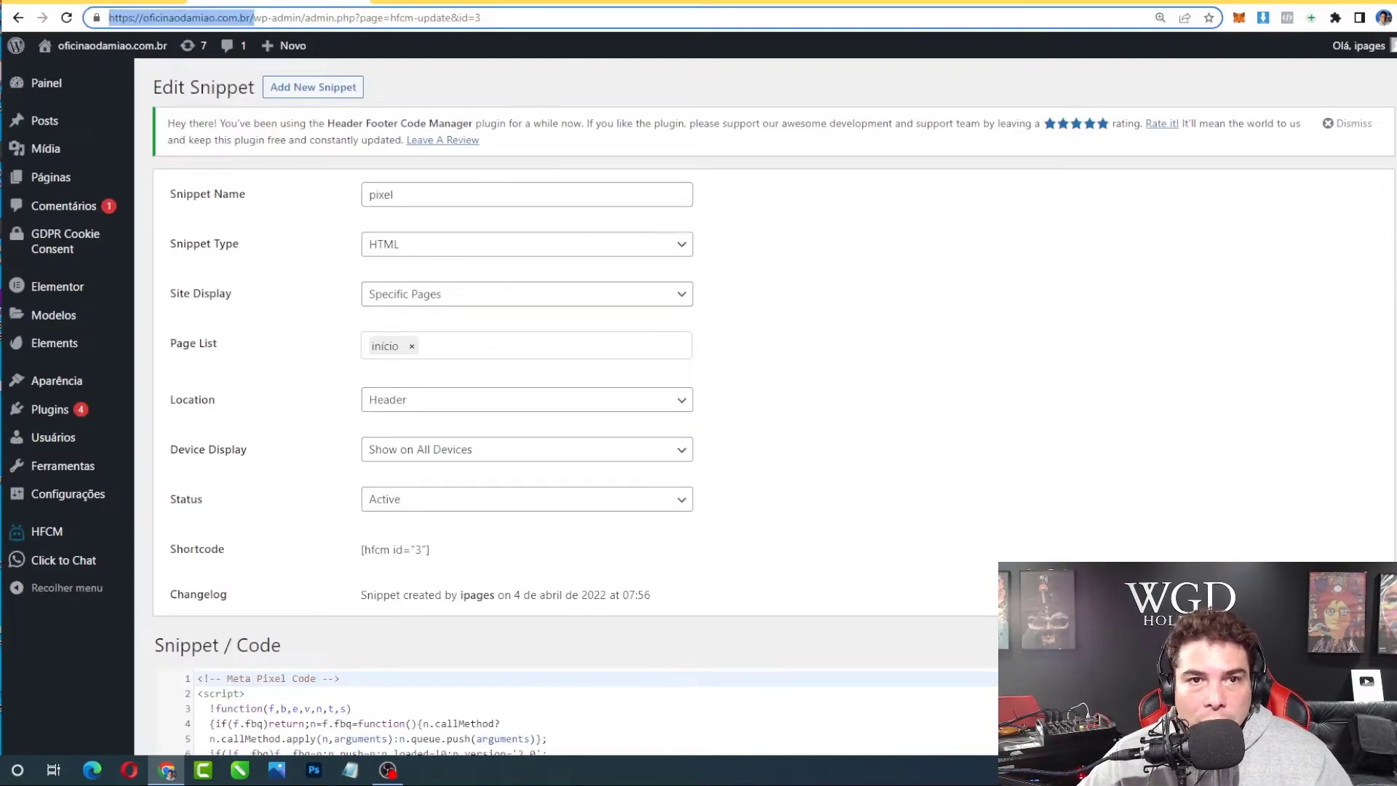
left_click(430, 2)
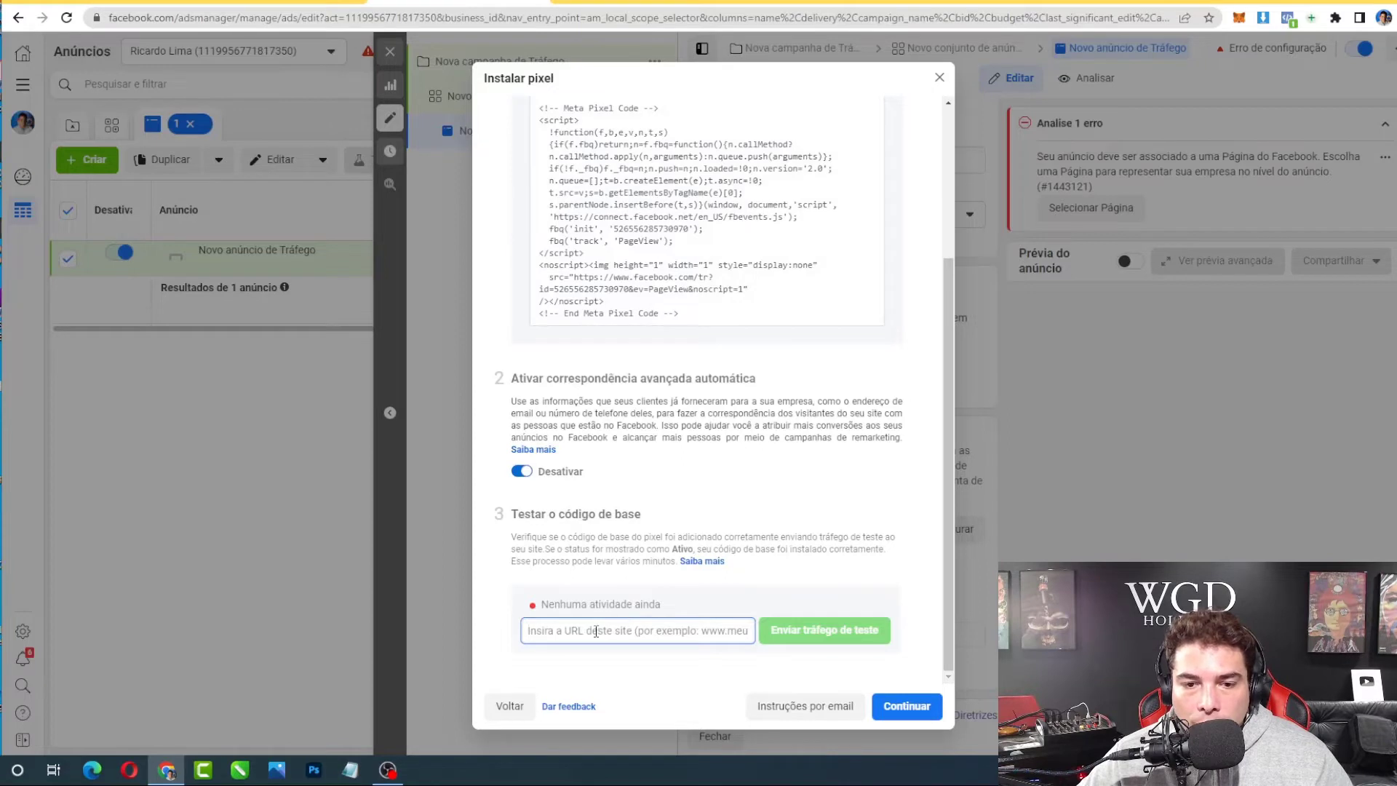
key("ctrl+v")
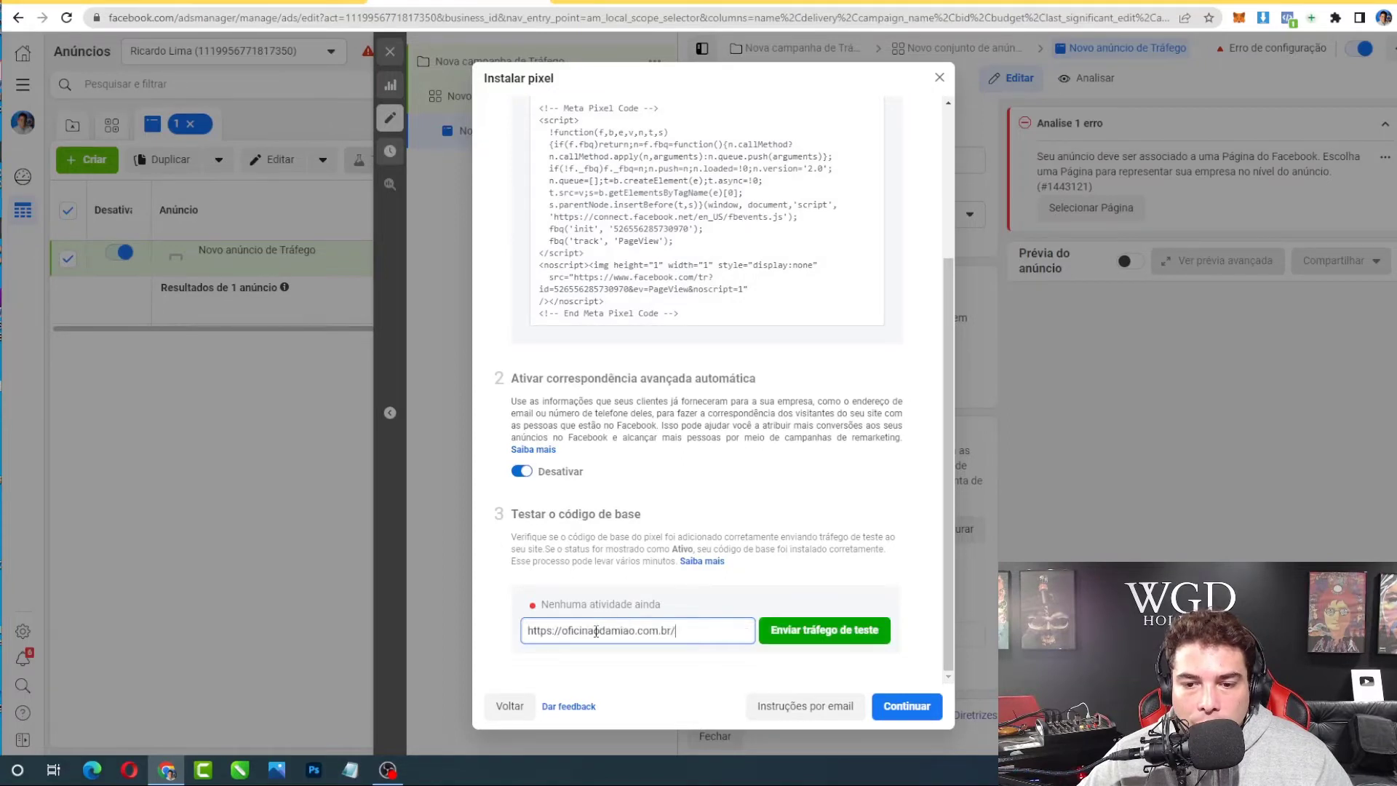
- Send test traffic to the site, accept its cookie notice, and check the base code status in Ads Manager
left_click(821, 645)
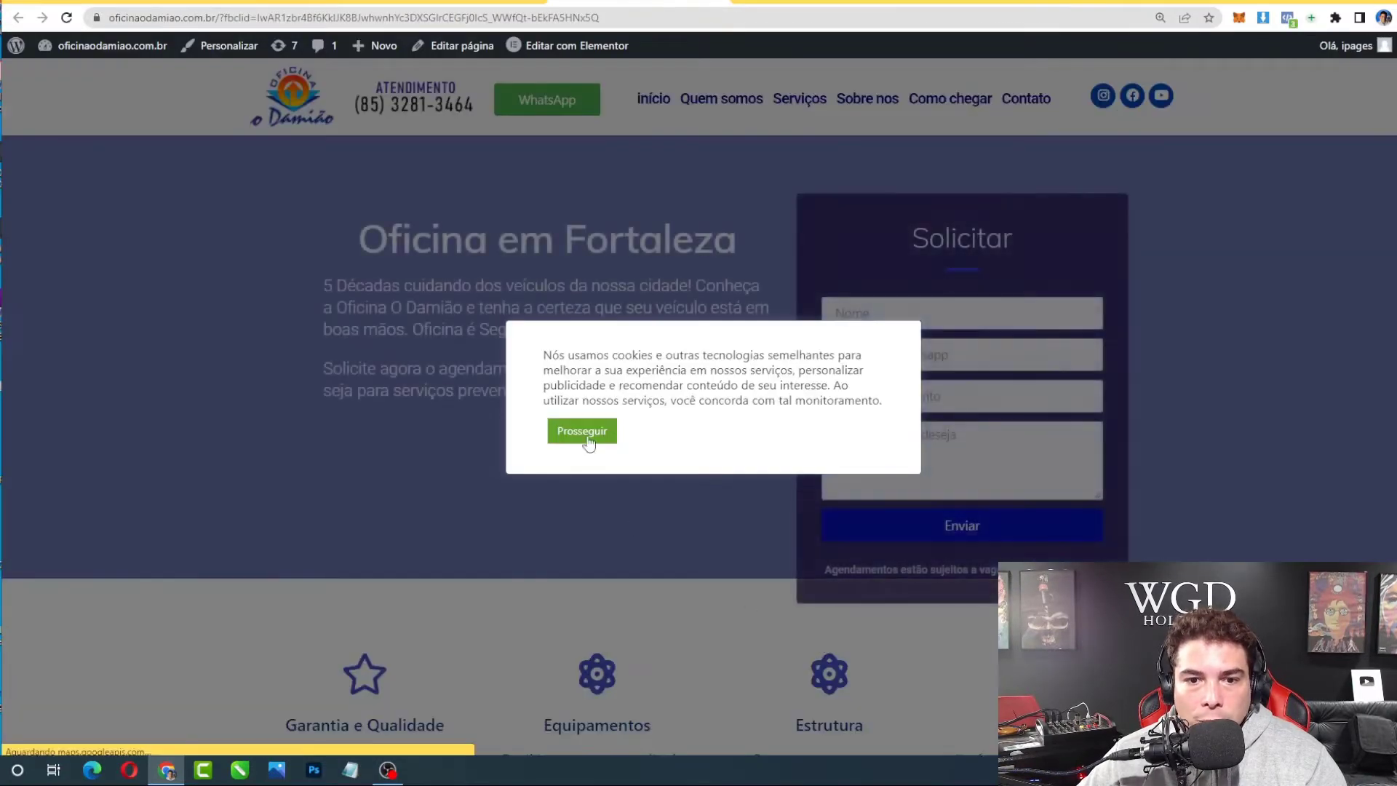
left_click(582, 432)
left_click(459, 6)
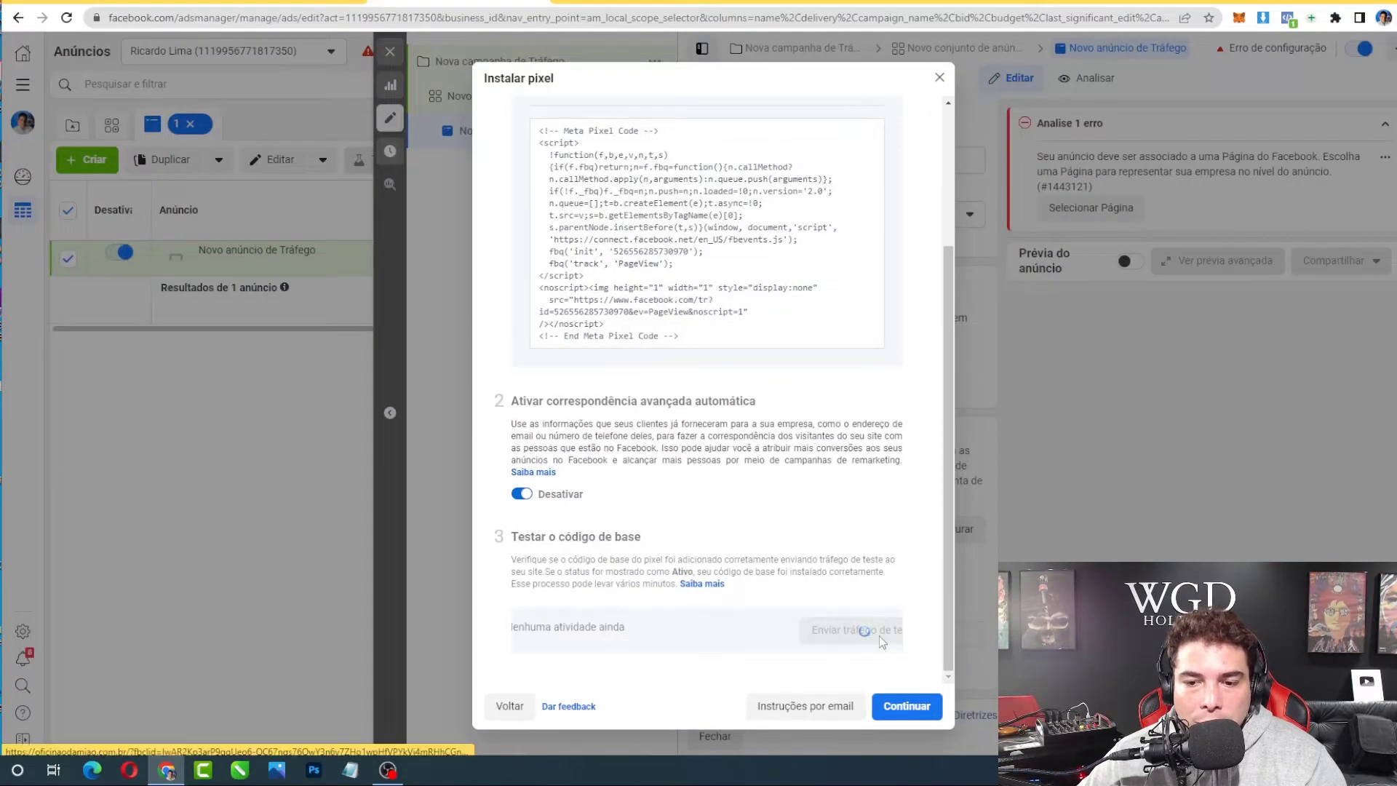
left_click_drag(577, 633, 533, 639)
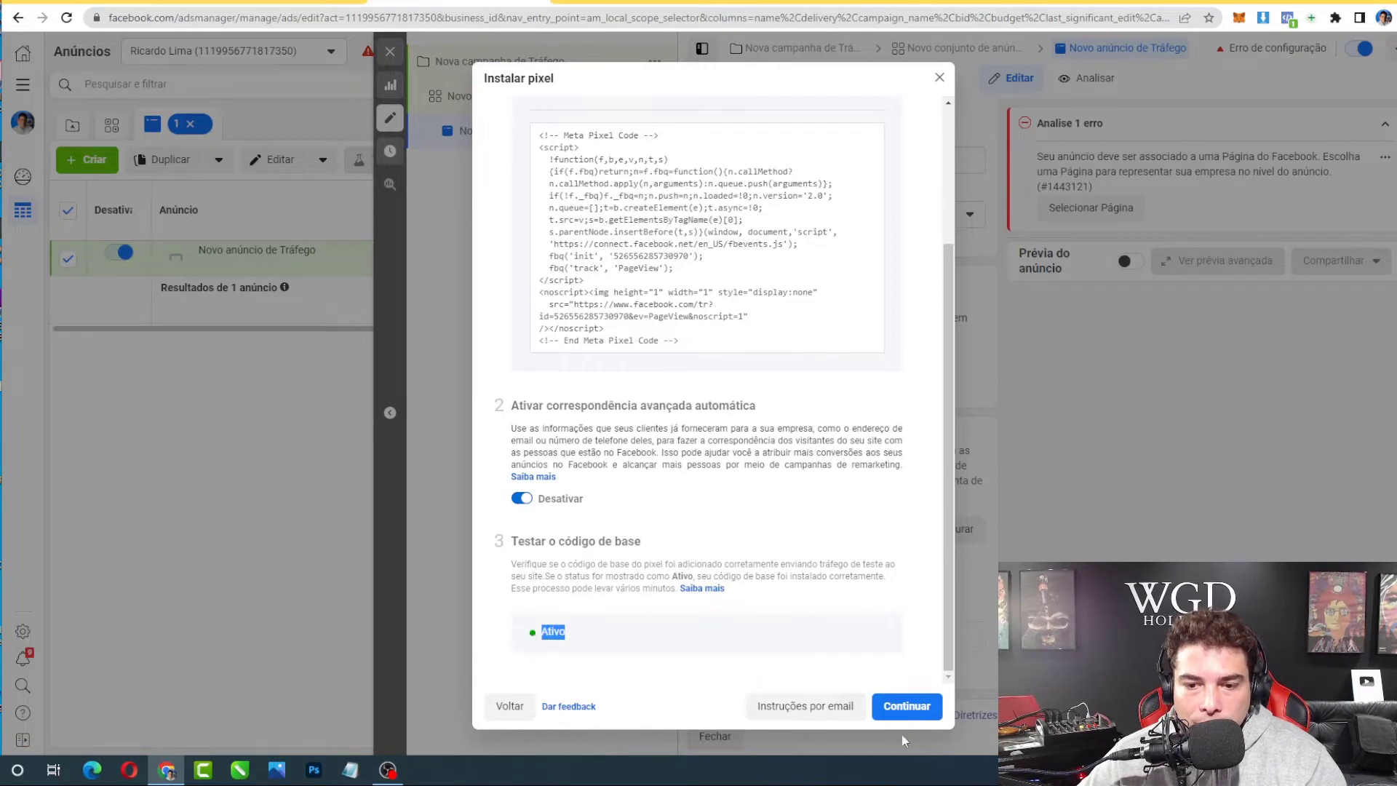
left_click(906, 709)
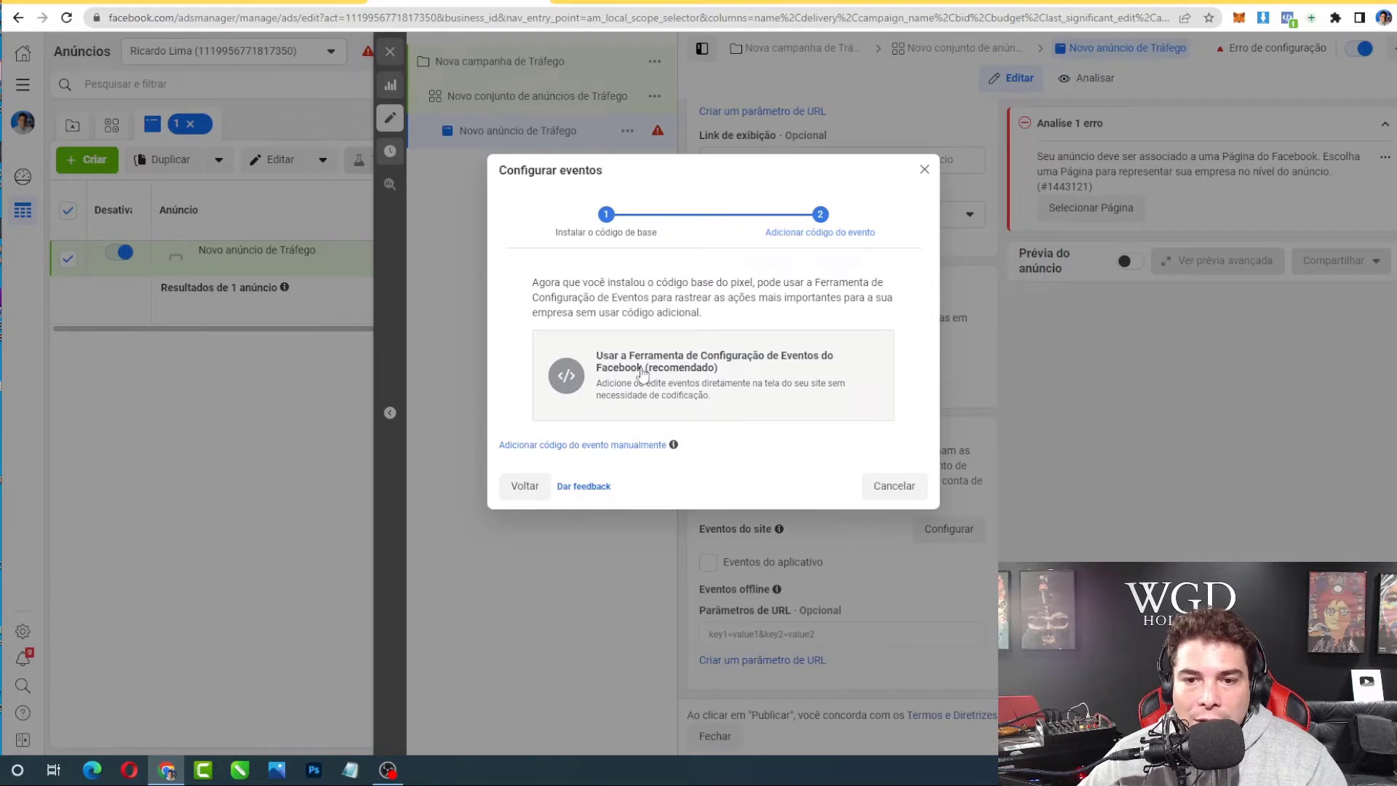
left_click(770, 390)
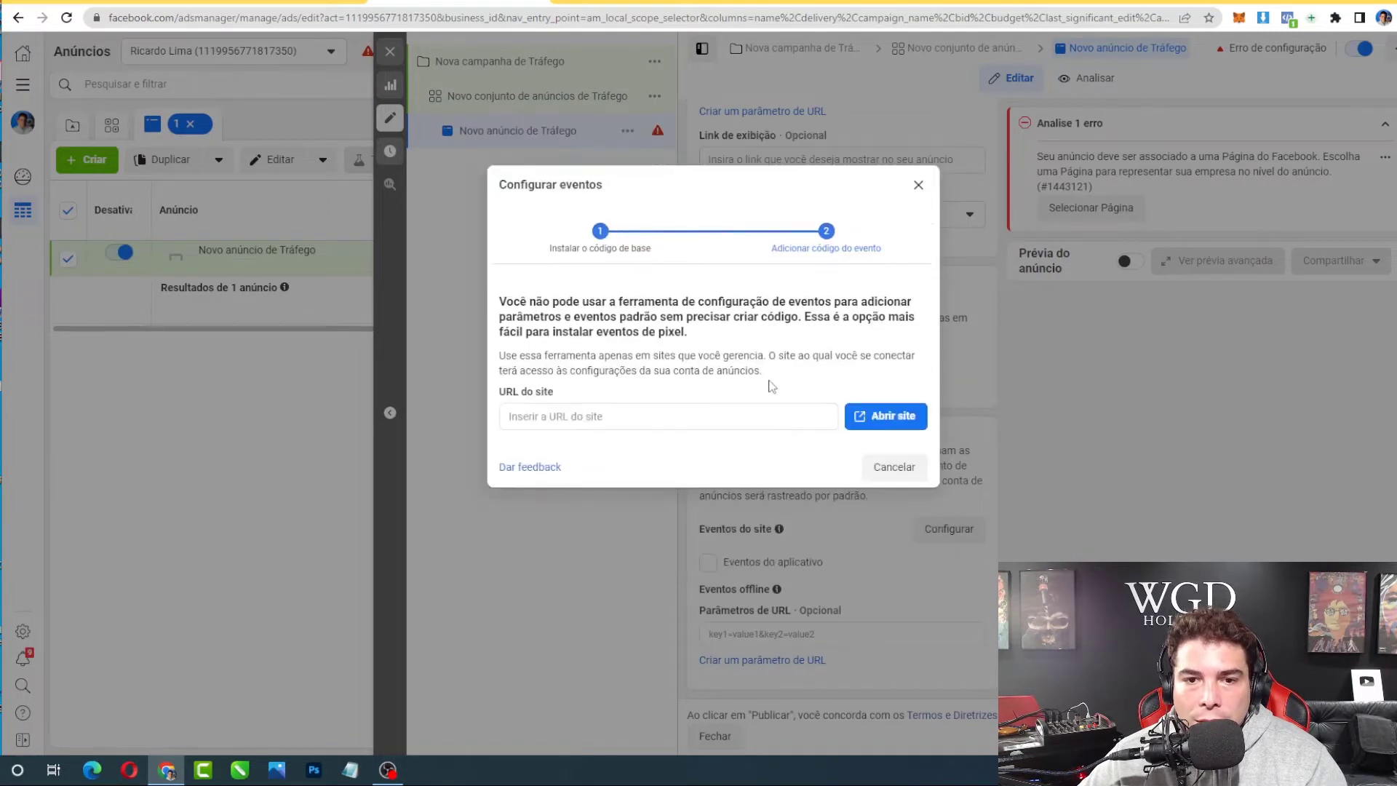
left_click(659, 417)
key("ctrl+v")
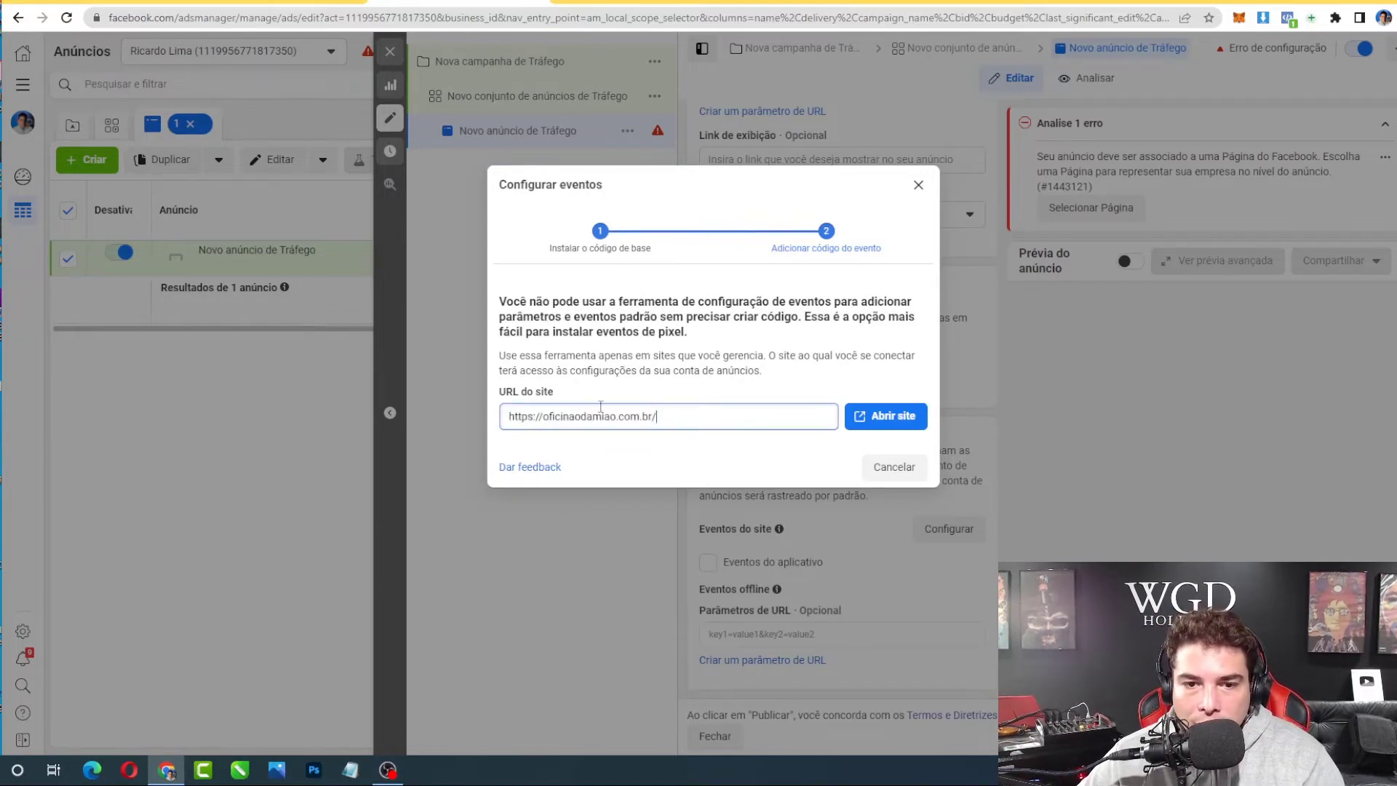
left_click(885, 429)
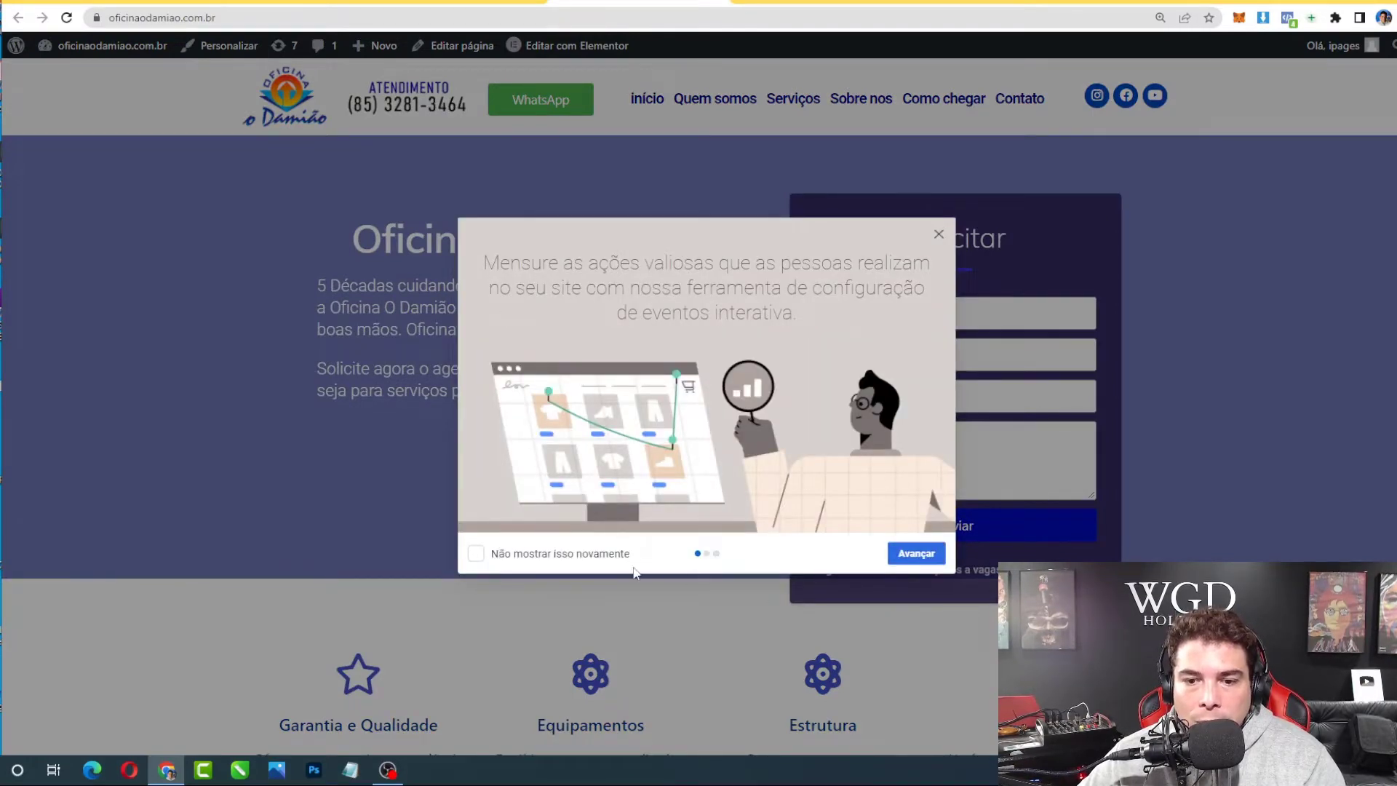
- Read through the three introduction slides of the event setup tool and start the tool on the site
left_click_drag(654, 263, 907, 292)
left_click_drag(616, 313, 808, 317)
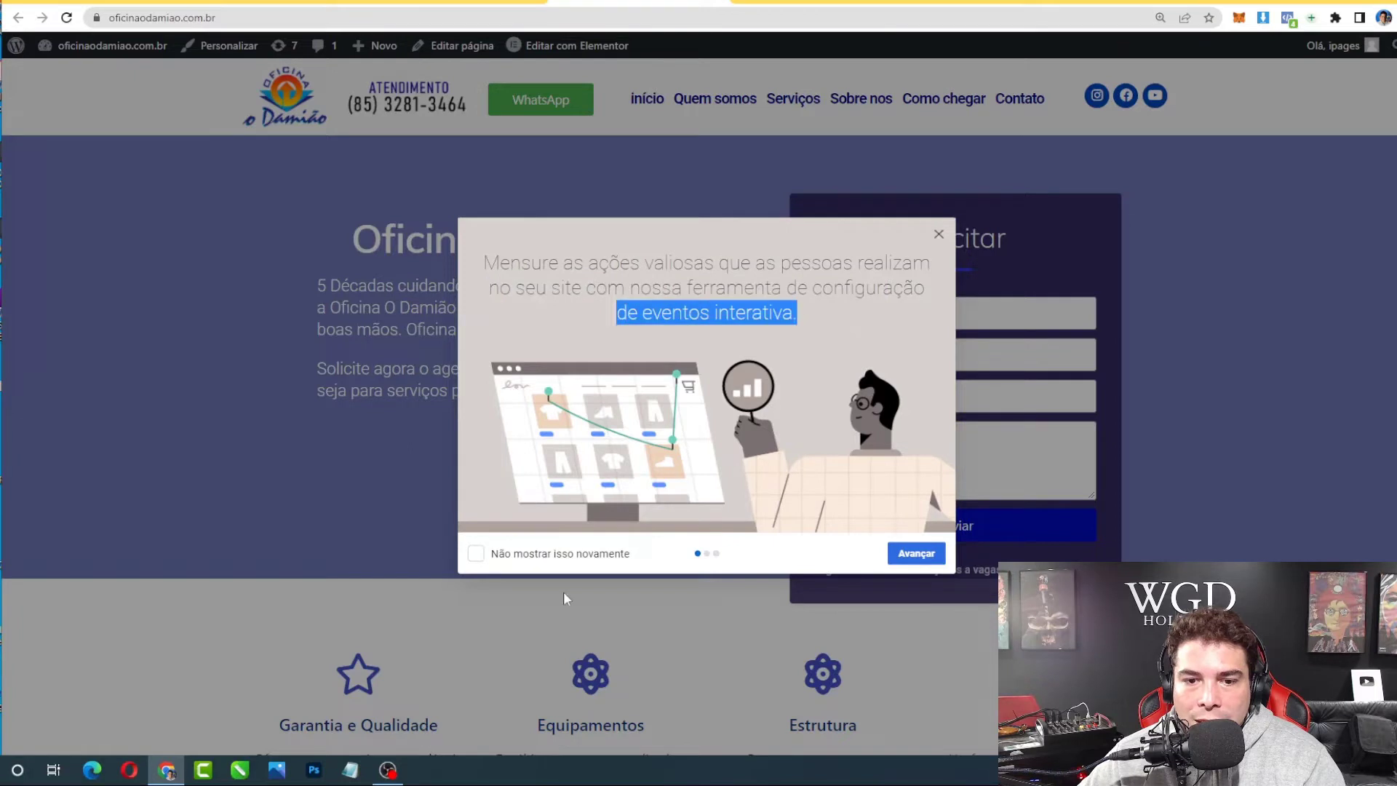
left_click(706, 554)
left_click_drag(482, 282, 888, 309)
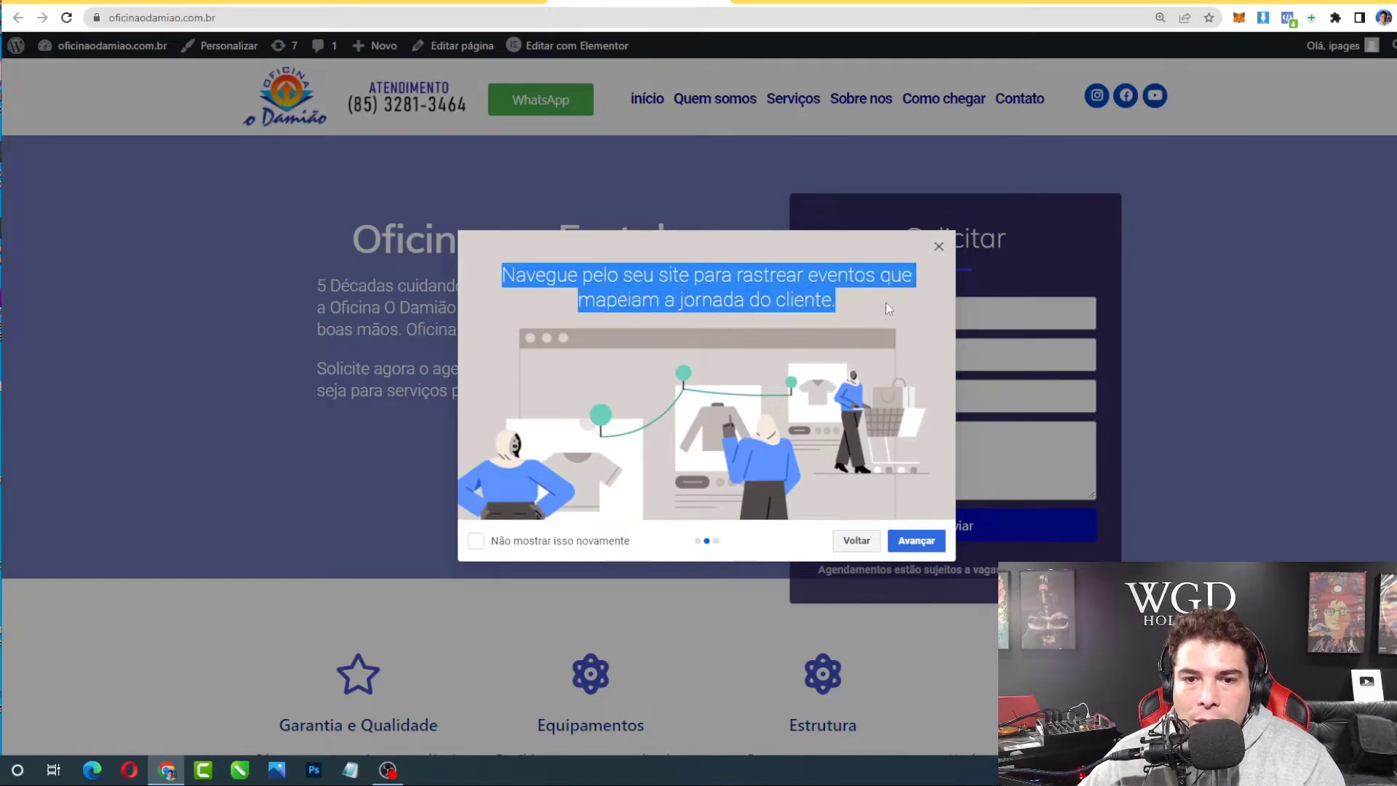
left_click(718, 541)
left_click_drag(495, 263, 936, 329)
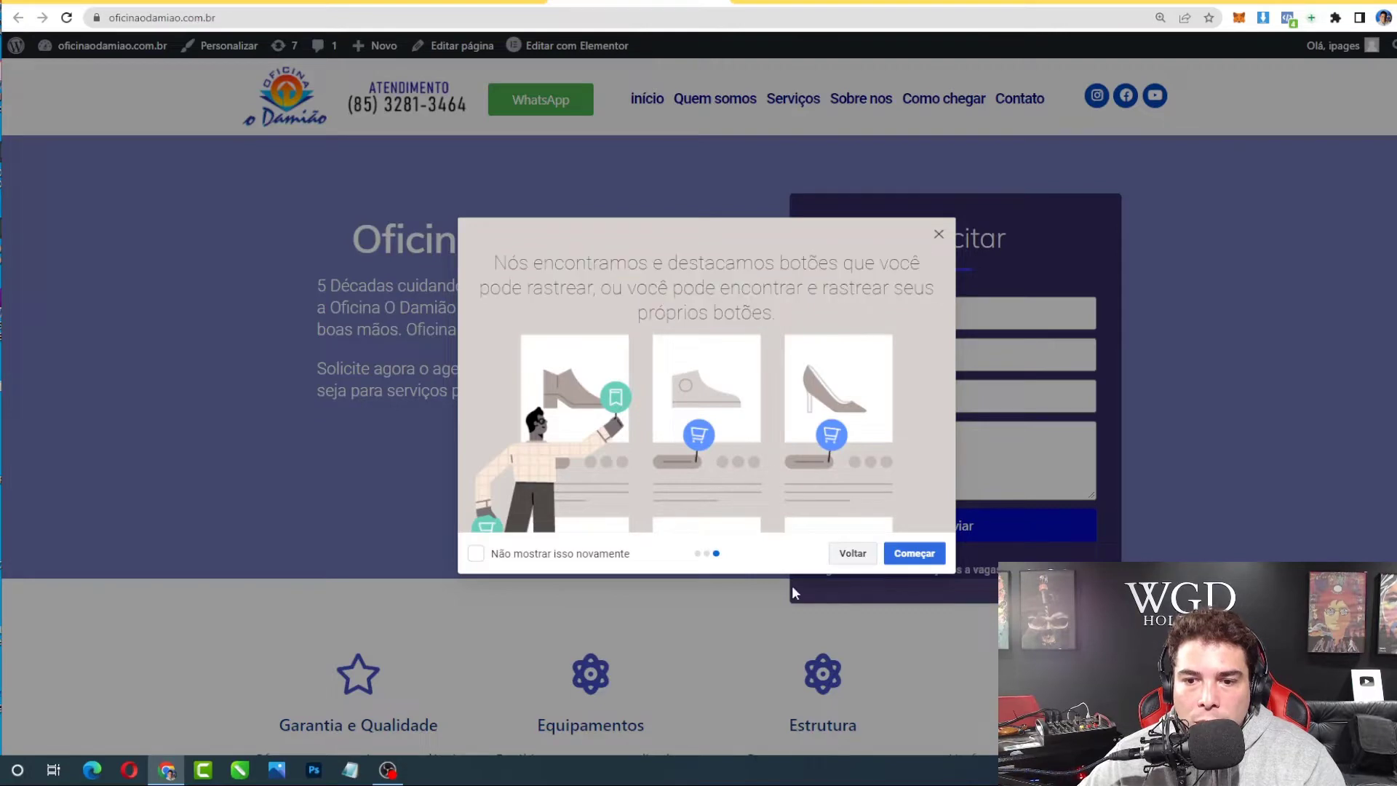
left_click(911, 554)
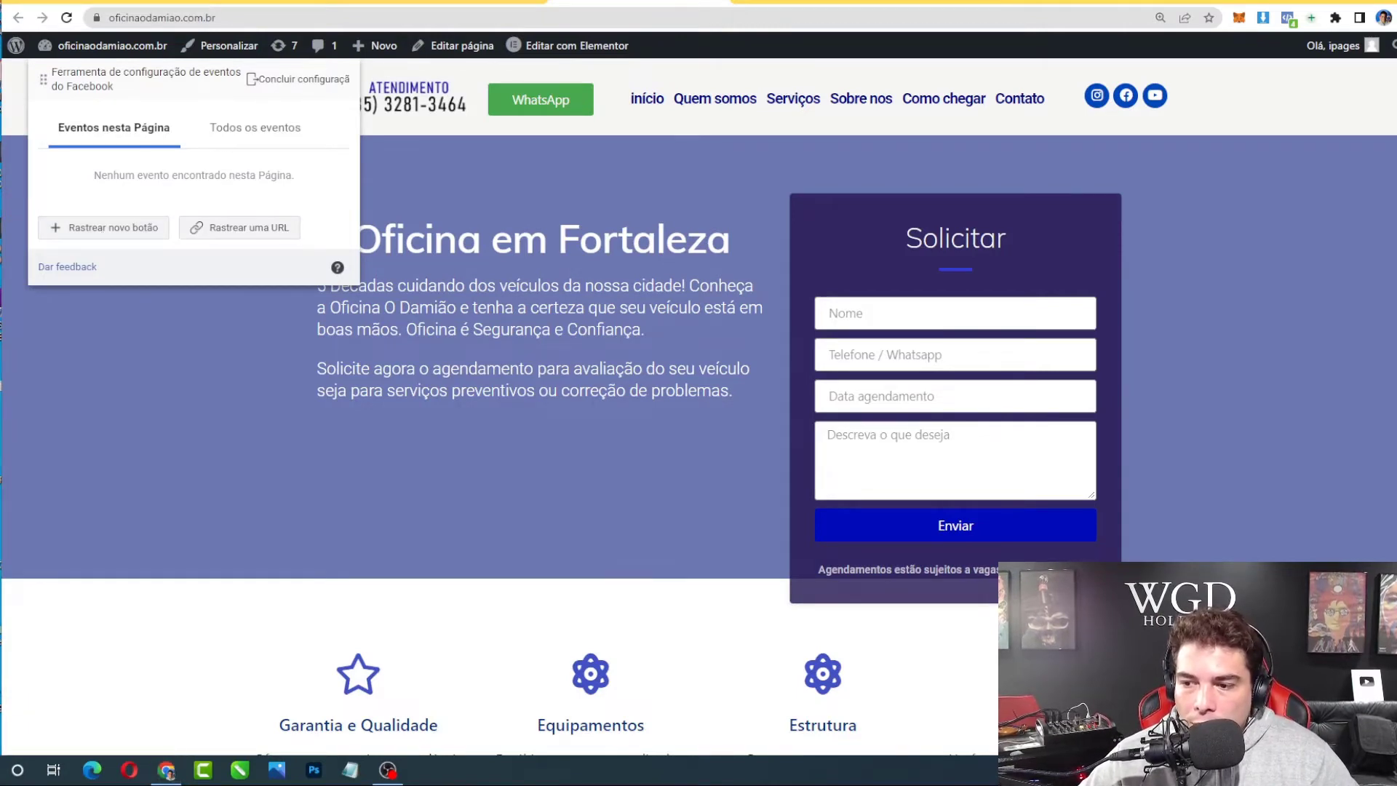
- Take a screenshot cropped to the browser window in the snipping tool and circle Rastrear novo botão in red
key("Print")
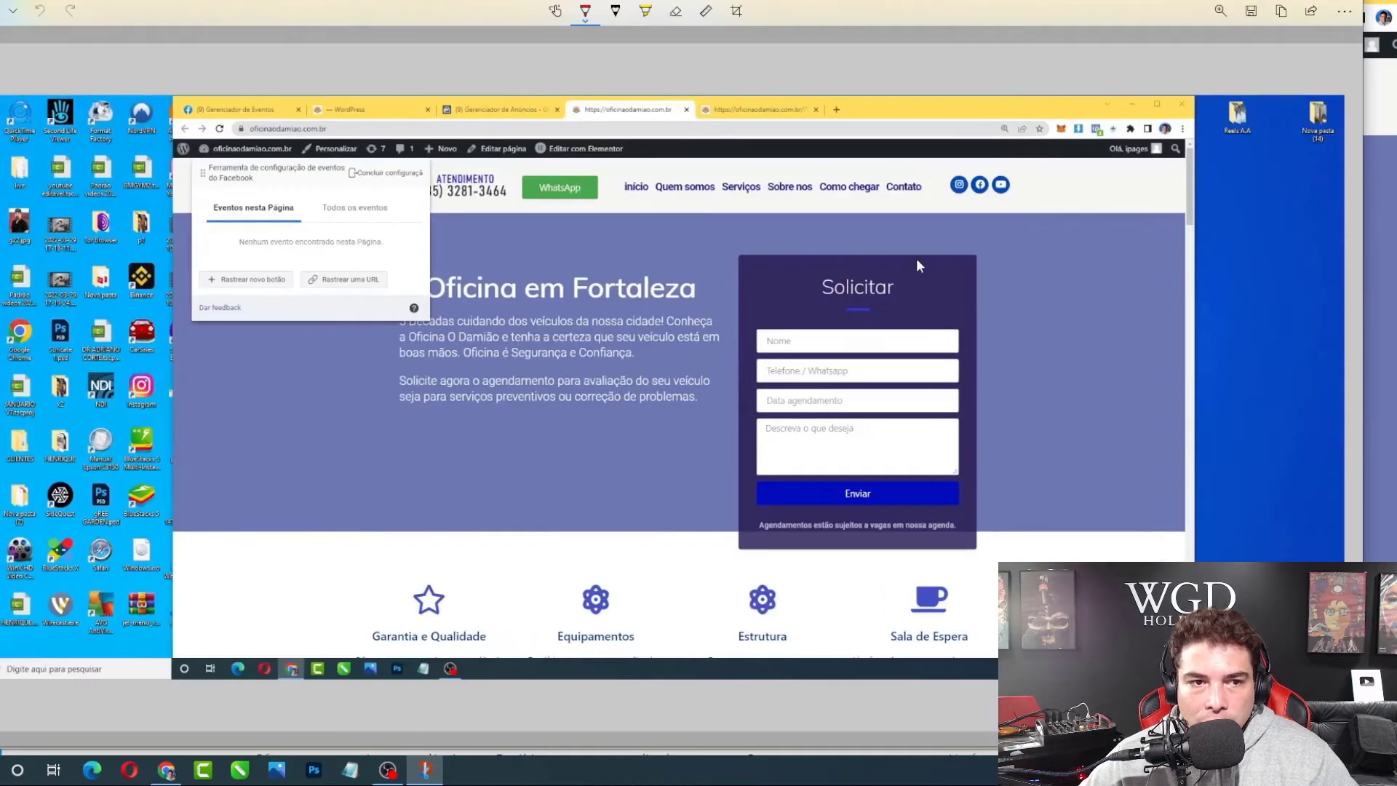
left_click(736, 11)
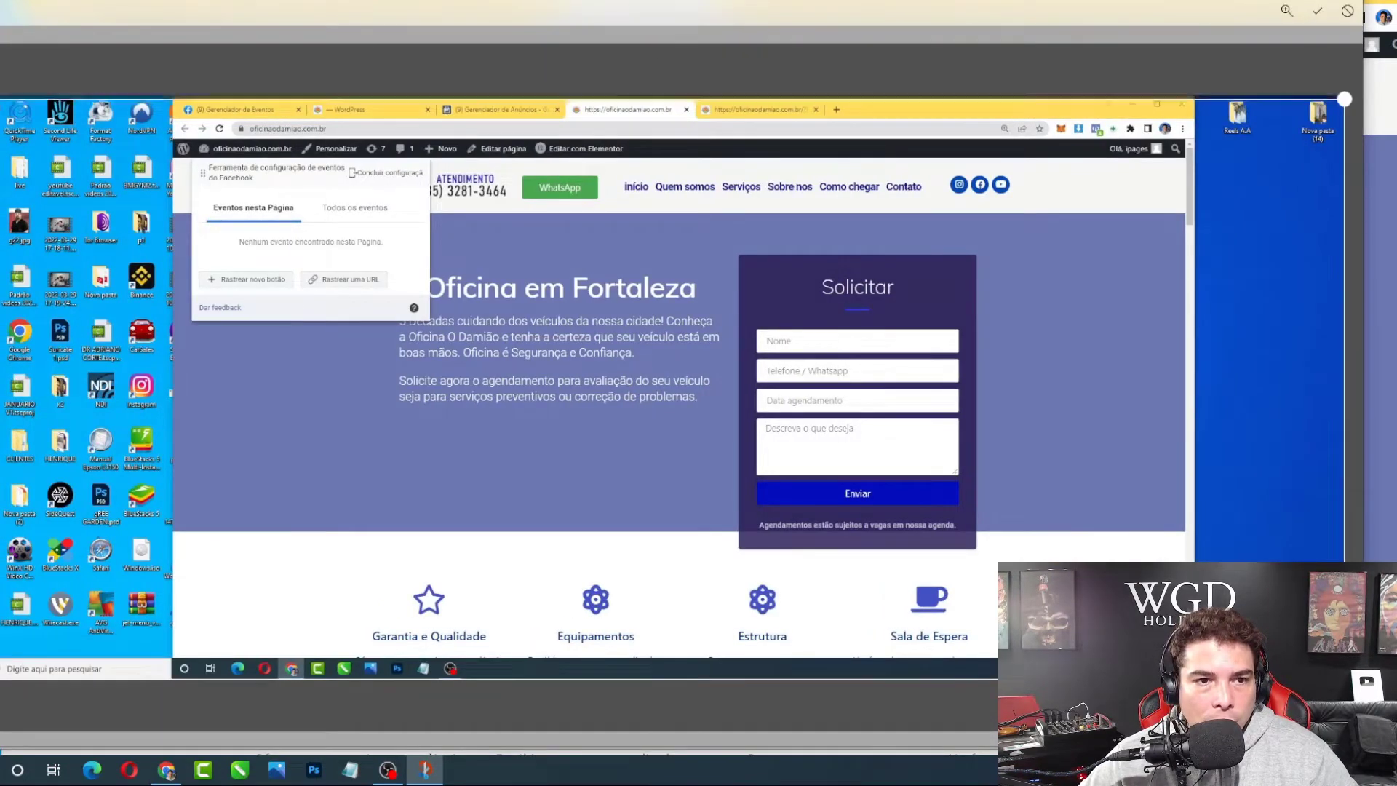
left_click_drag(1344, 95, 1355, 88)
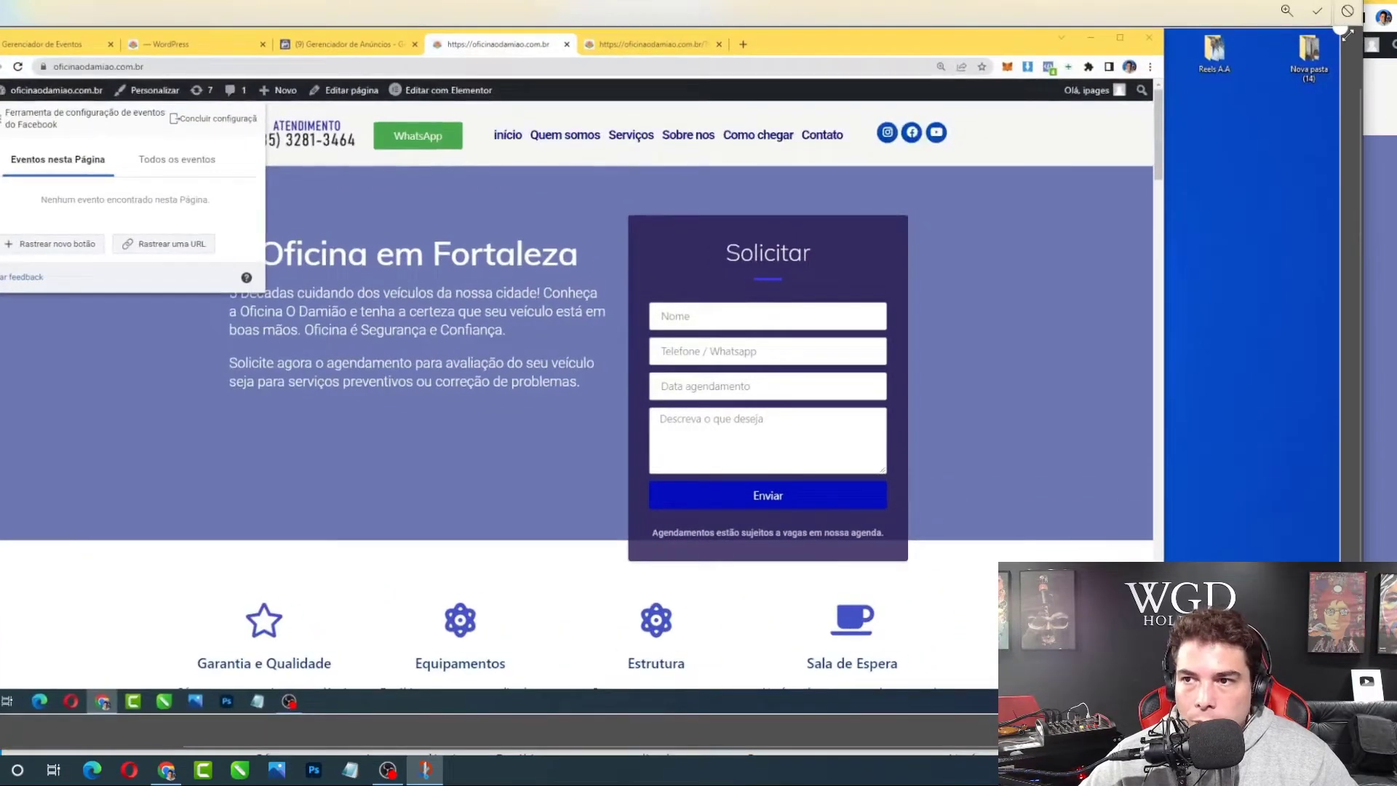
left_click_drag(1337, 37, 1155, 30)
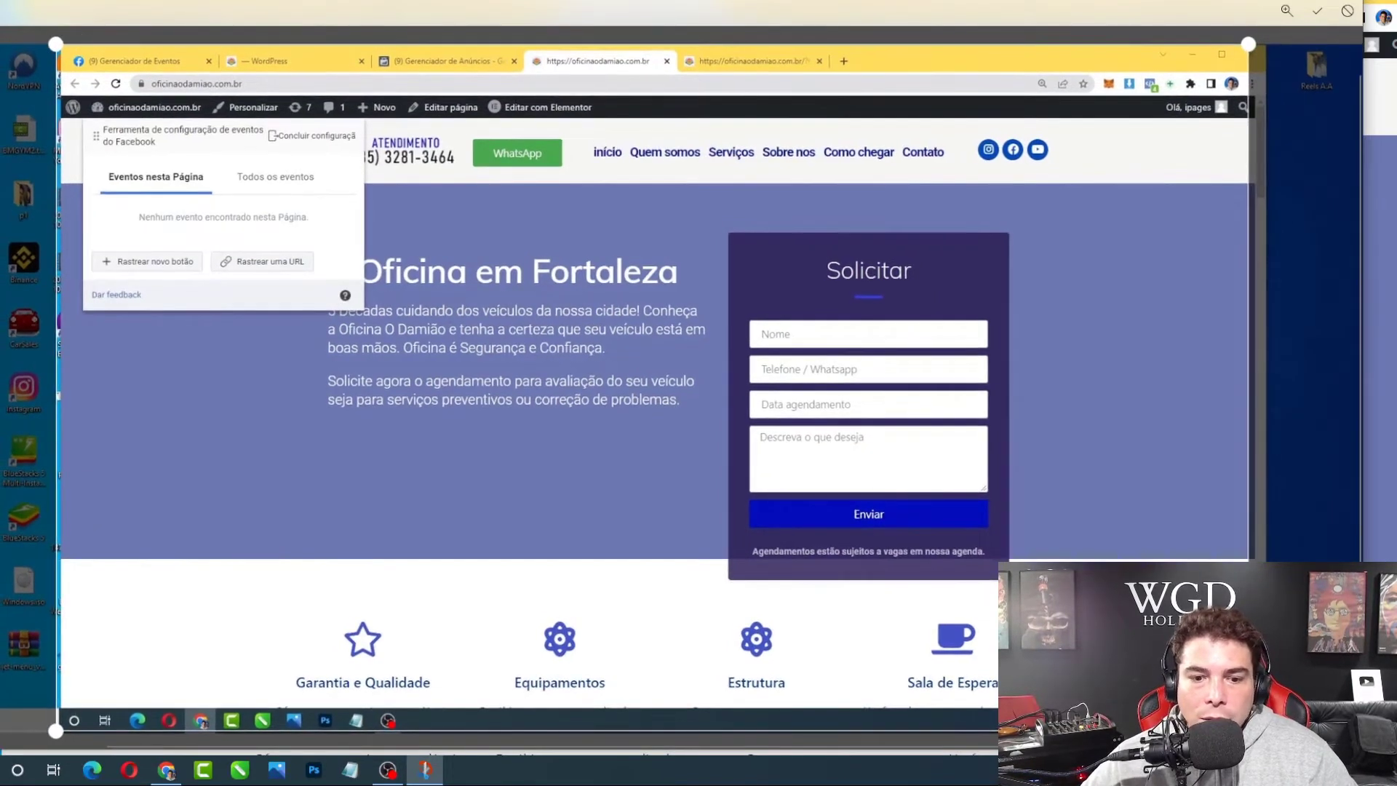
left_click(1319, 11)
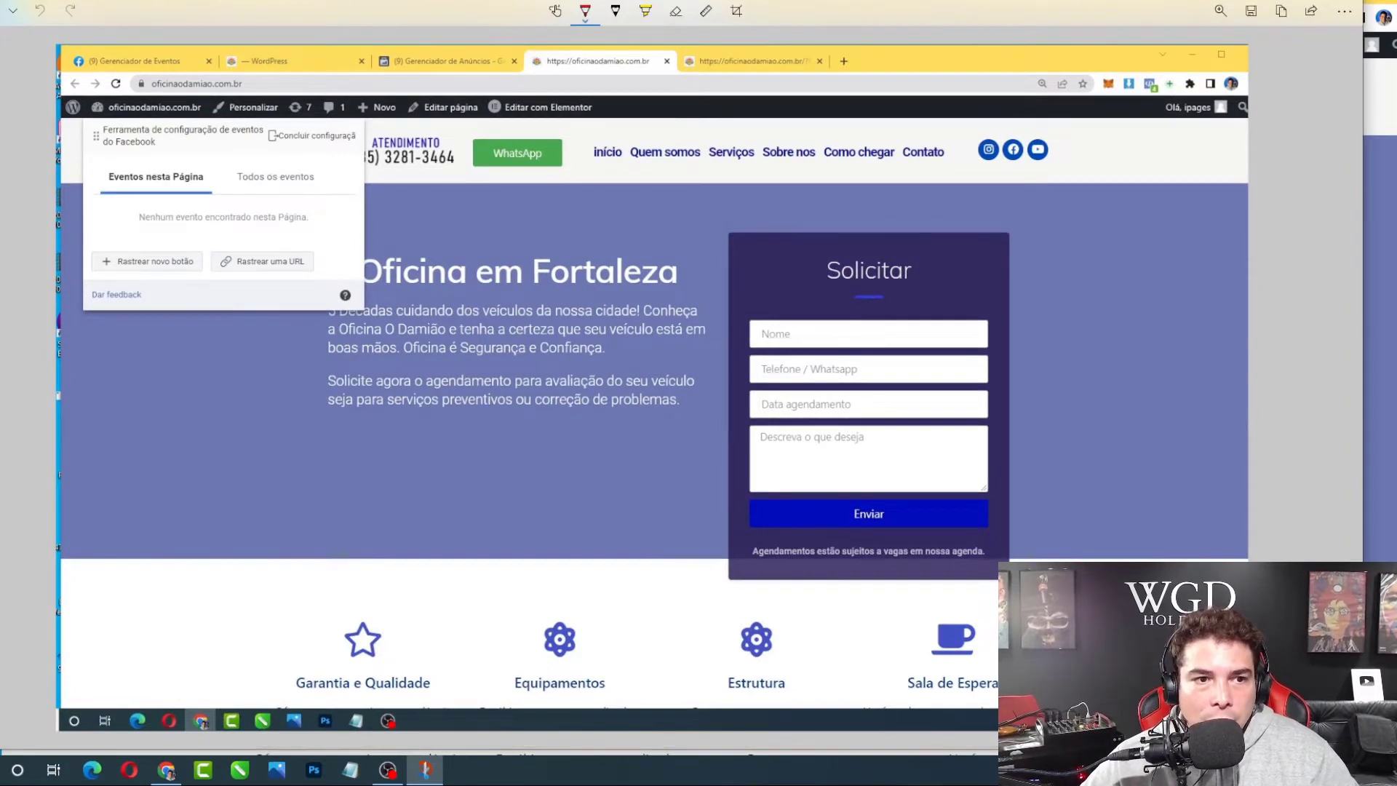
mouse_move(140, 247)
left_mouse_down()
mouse_move(195, 238)
mouse_move(77, 260)
mouse_move(109, 291)
mouse_move(204, 280)
mouse_move(217, 242)
mouse_move(175, 240)
left_mouse_up()
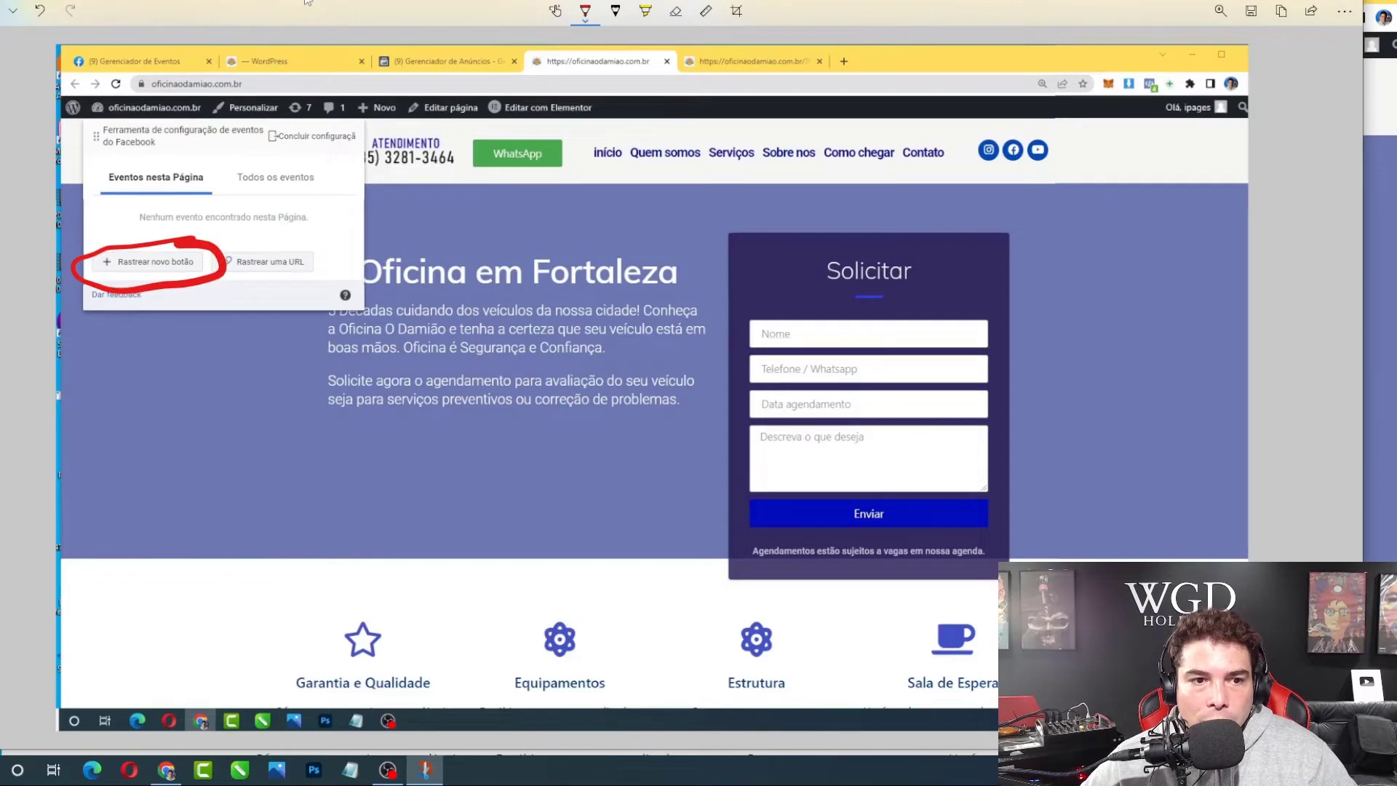